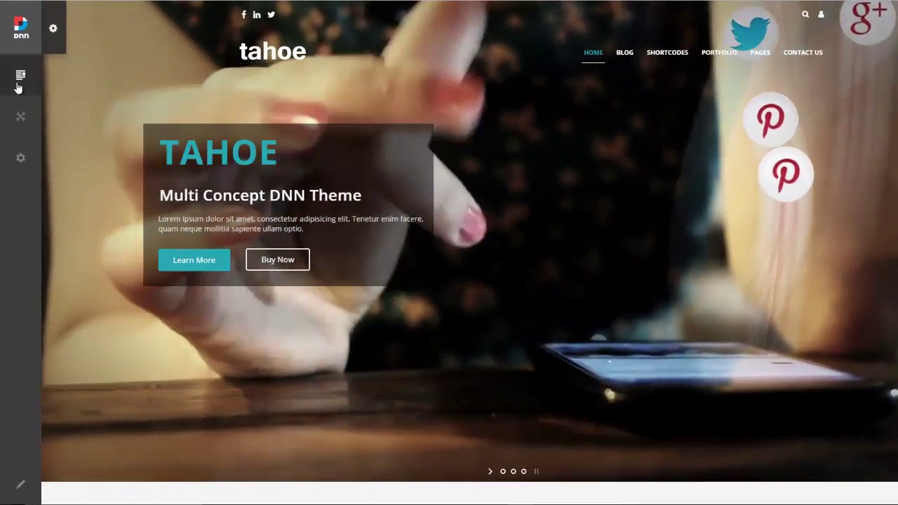
Step: Create a page named 'Mega Menu' with Display in Menu turned off
{"action": "left_click", "coordinate": [19, 77]}
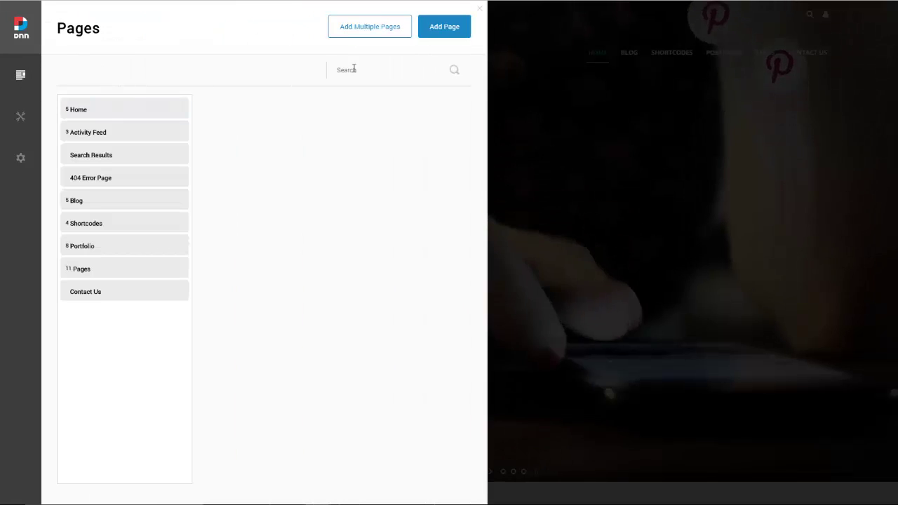
{"action": "left_click", "coordinate": [439, 27]}
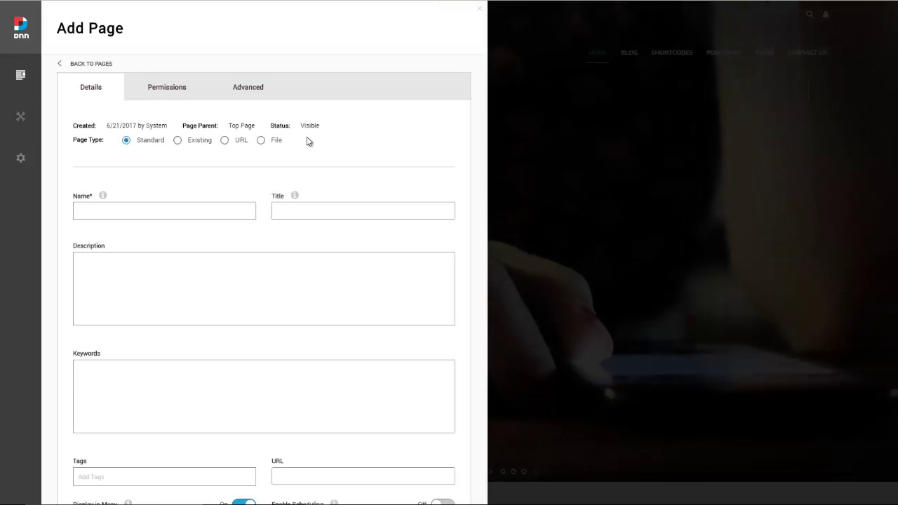
{"action": "left_click", "coordinate": [177, 209]}
{"action": "type", "text": "Mega Menu"}
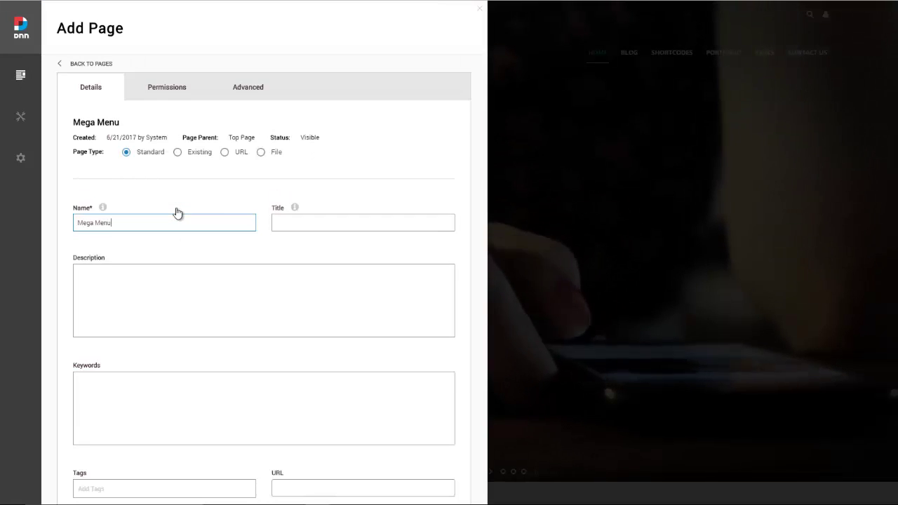
{"action": "scroll", "coordinate": [177, 212], "scroll_direction": "down", "scroll_amount": 2}
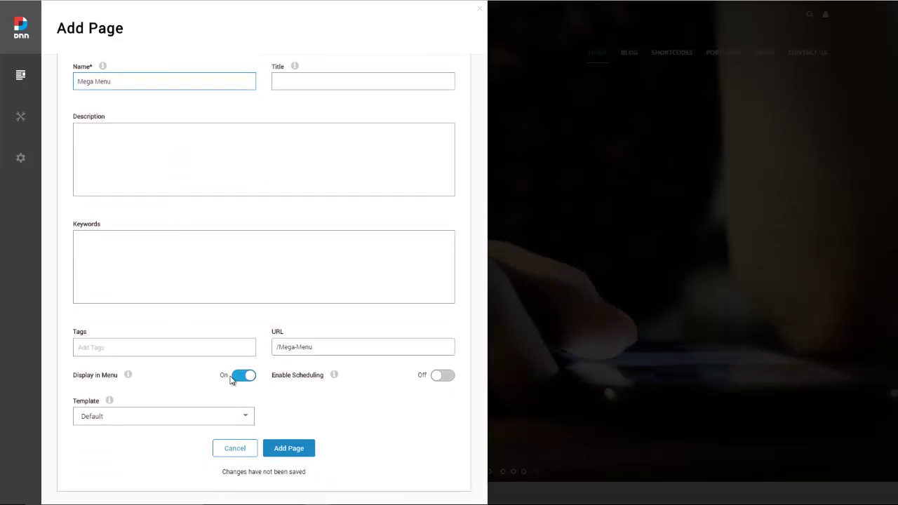
{"action": "left_click", "coordinate": [238, 376]}
{"action": "scroll", "coordinate": [208, 321], "scroll_direction": "up", "scroll_amount": 3}
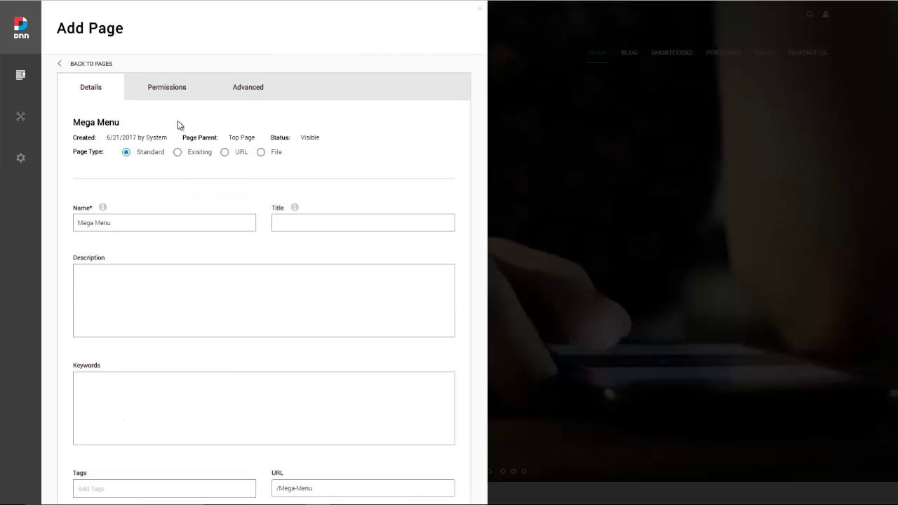
{"action": "left_click", "coordinate": [172, 91]}
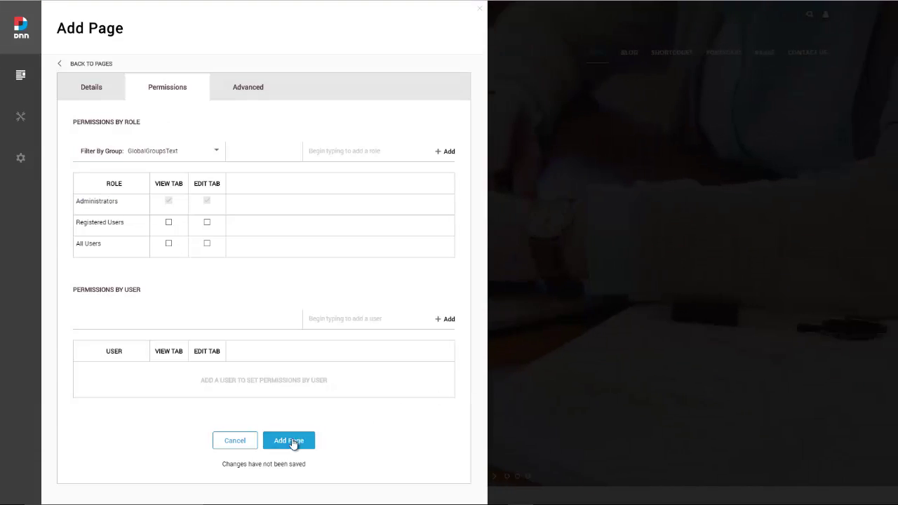
{"action": "left_click", "coordinate": [289, 441]}
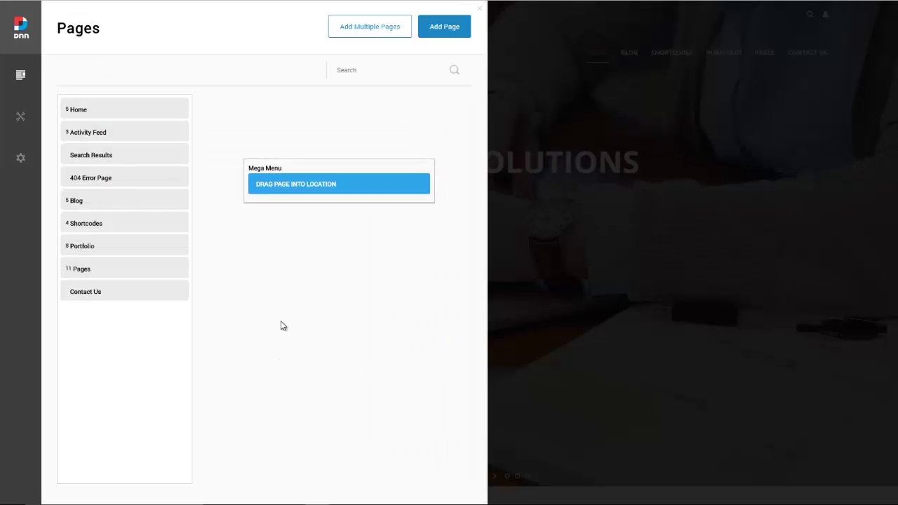
Step: Place Mega Menu in the page tree and delete its default placeholder module
{"action": "left_click_drag", "start_coordinate": [345, 183], "coordinate": [116, 353]}
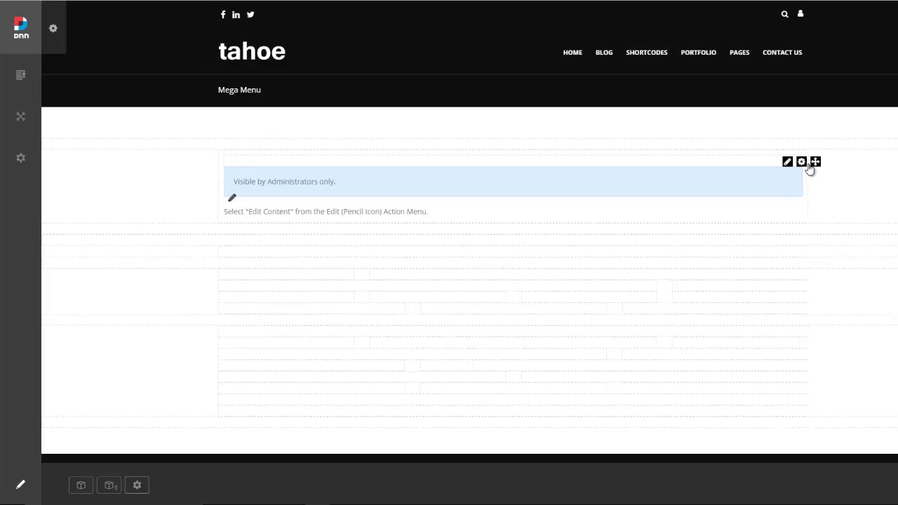
{"action": "mouse_move", "coordinate": [801, 172]}
{"action": "left_click", "coordinate": [746, 268]}
{"action": "left_click", "coordinate": [440, 277]}
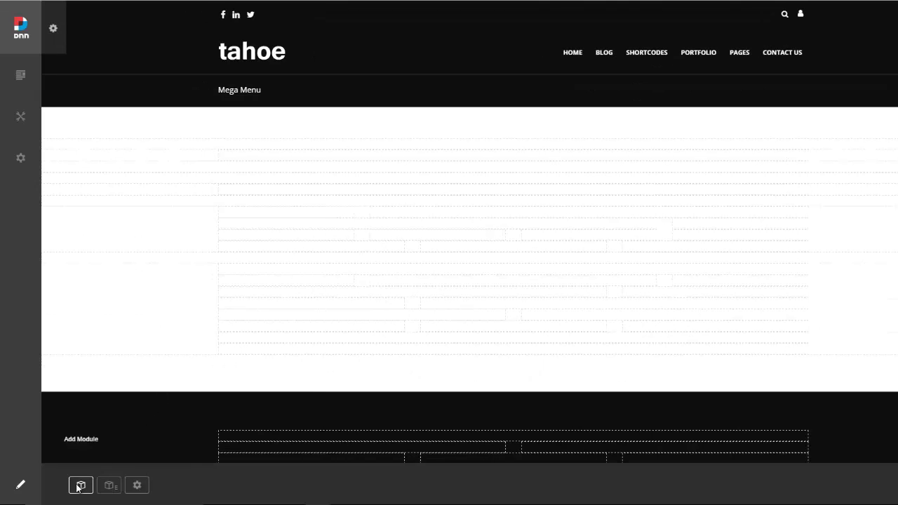
Step: Add the Tahoe Mega Menu module, found by searching 'mega', then reload the page
{"action": "left_click", "coordinate": [79, 484]}
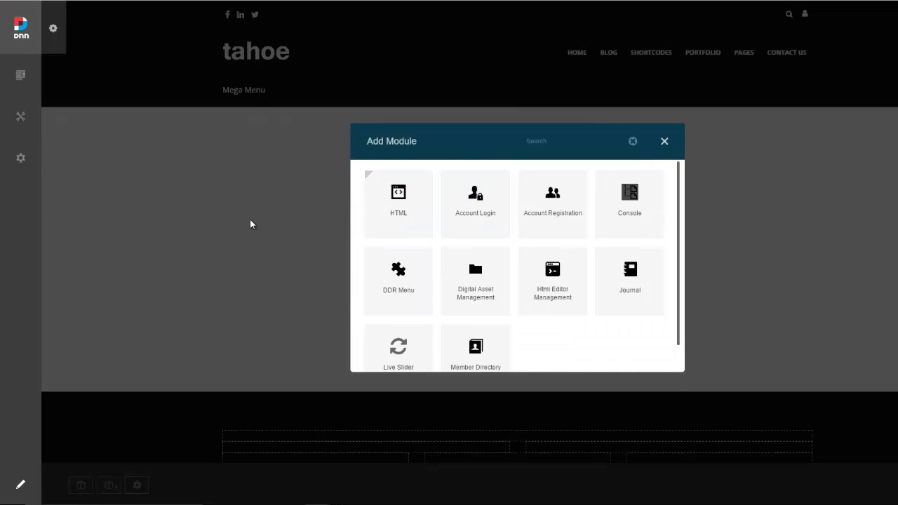
{"action": "type", "text": "mega"}
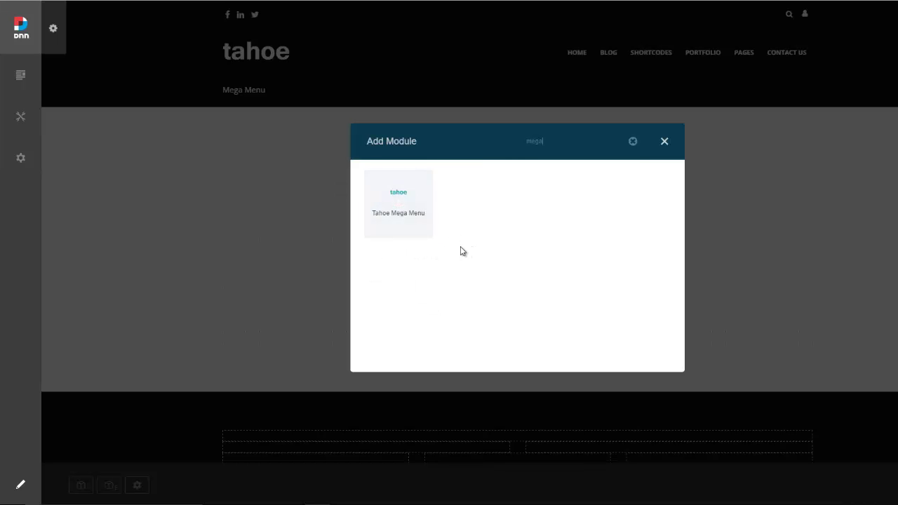
{"action": "left_click", "coordinate": [399, 225]}
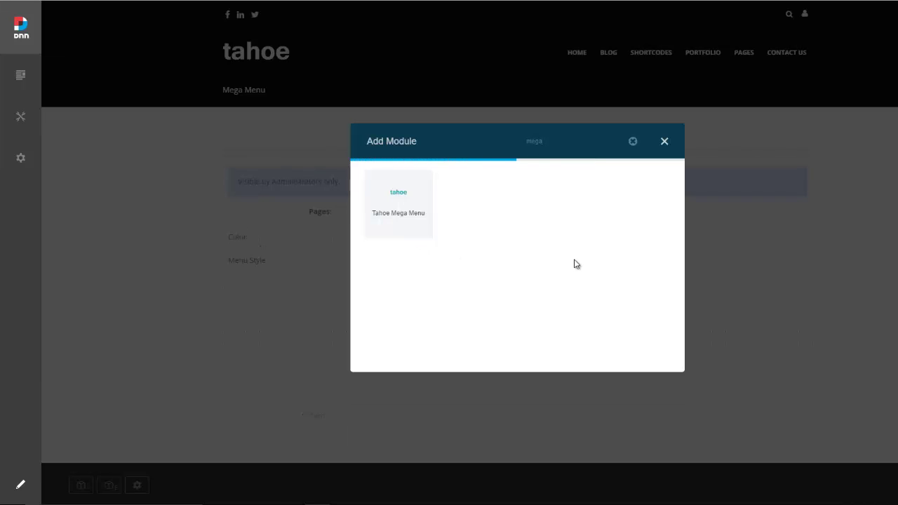
{"action": "left_click", "coordinate": [665, 143]}
{"action": "right_click", "coordinate": [708, 145]}
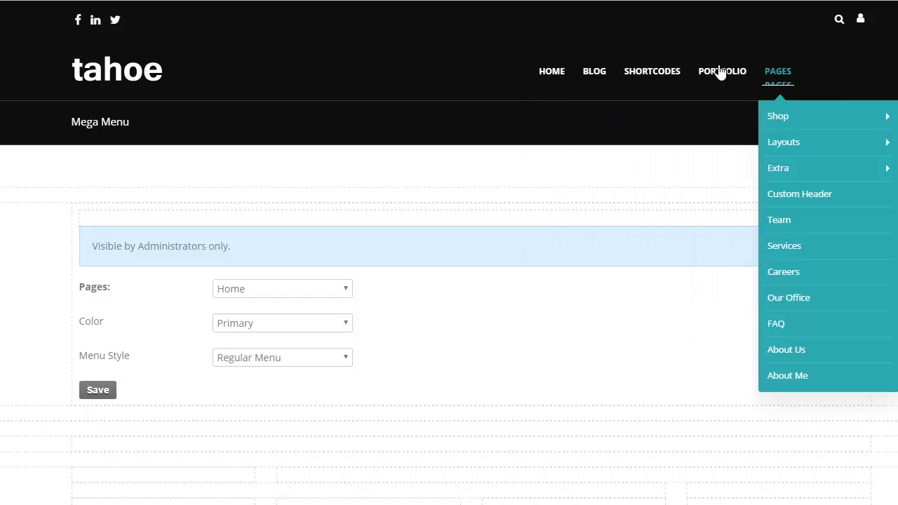
Step: Select Shortcodes in Pages and set its Menu Style to Mega Menu
{"action": "mouse_move", "coordinate": [661, 74]}
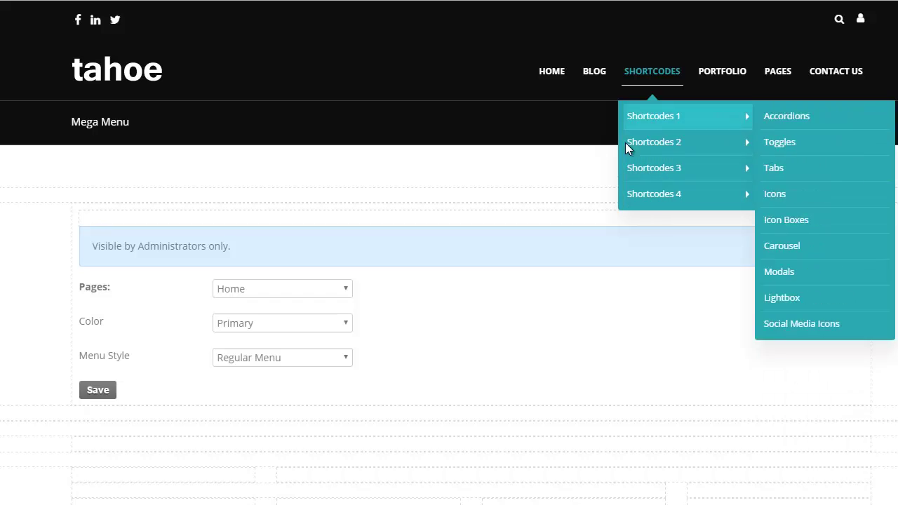
{"action": "left_click", "coordinate": [234, 295]}
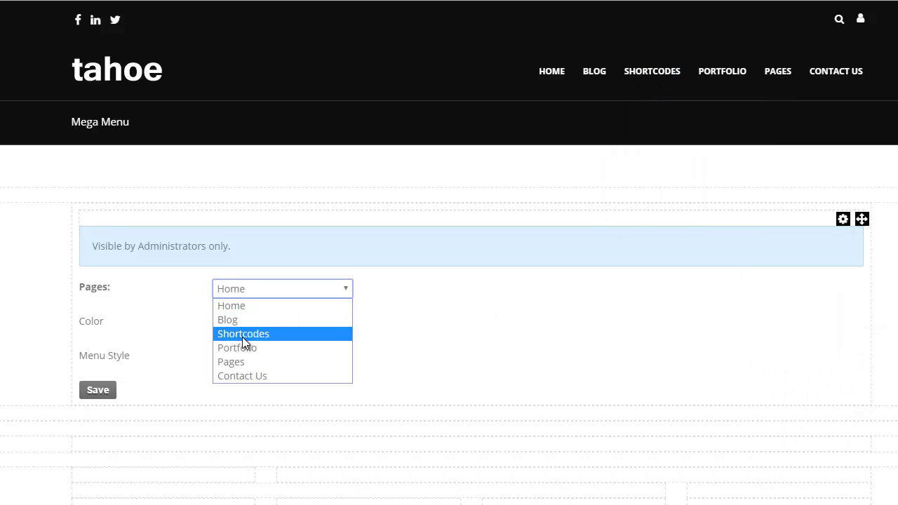
{"action": "left_click", "coordinate": [242, 335]}
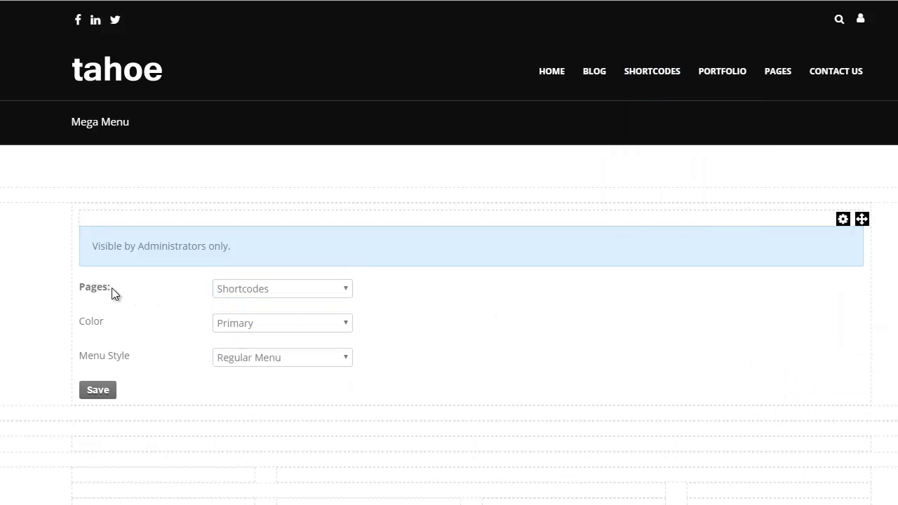
{"action": "left_click", "coordinate": [257, 287]}
{"action": "left_click", "coordinate": [256, 288]}
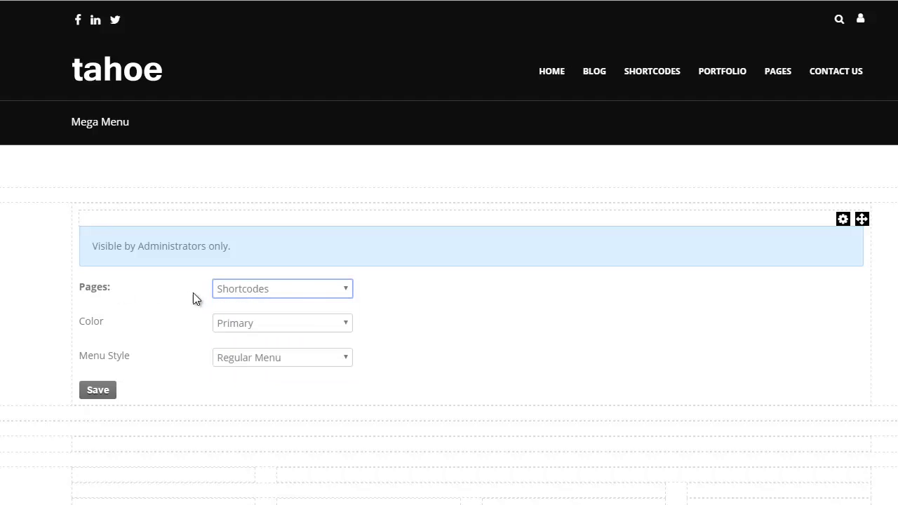
{"action": "left_click", "coordinate": [257, 358]}
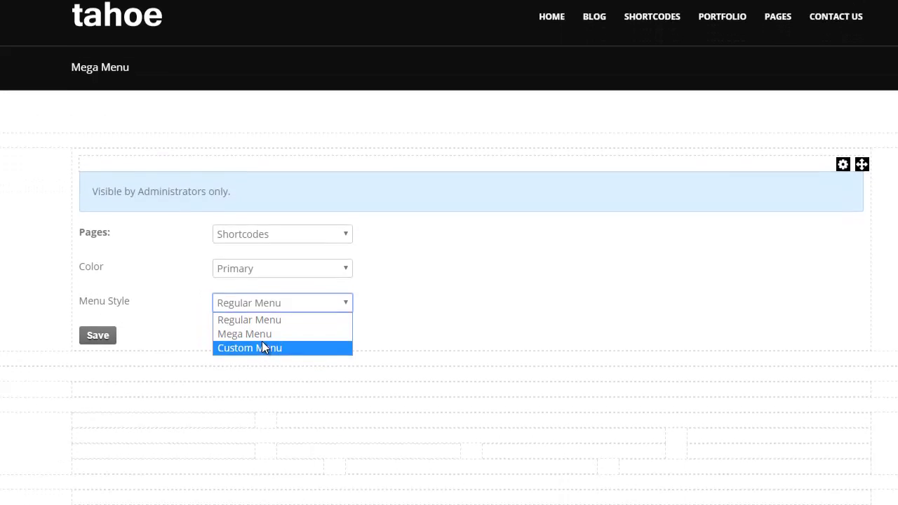
{"action": "left_click", "coordinate": [263, 342]}
{"action": "left_click", "coordinate": [257, 246]}
{"action": "left_click", "coordinate": [255, 269]}
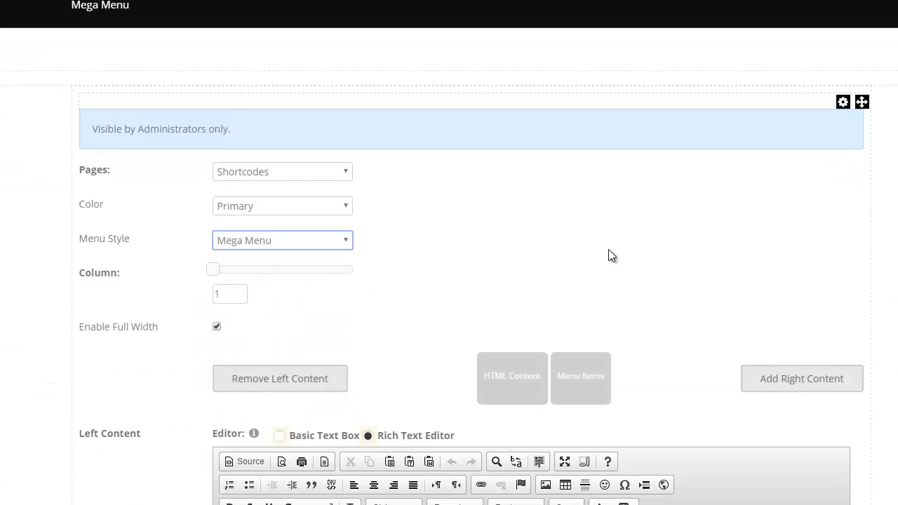
Step: Set the mega menu to 4 columns and remove the left content block
{"action": "left_click_drag", "start_coordinate": [213, 272], "coordinate": [360, 271]}
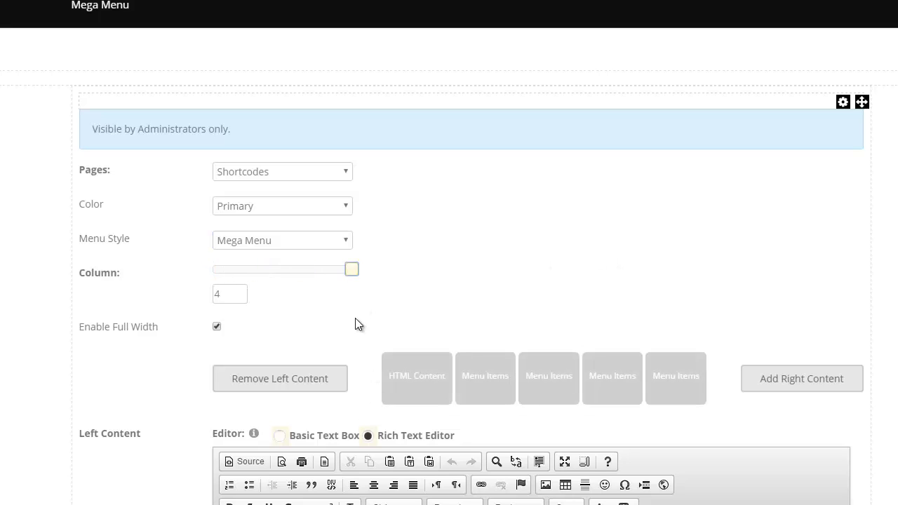
{"action": "scroll", "coordinate": [463, 259], "scroll_direction": "down", "scroll_amount": 4}
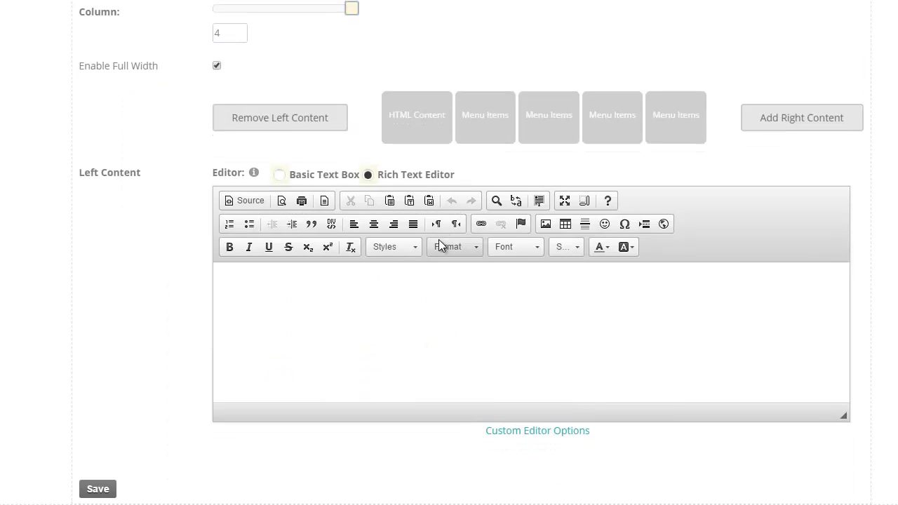
{"action": "scroll", "coordinate": [365, 211], "scroll_direction": "up", "scroll_amount": 1}
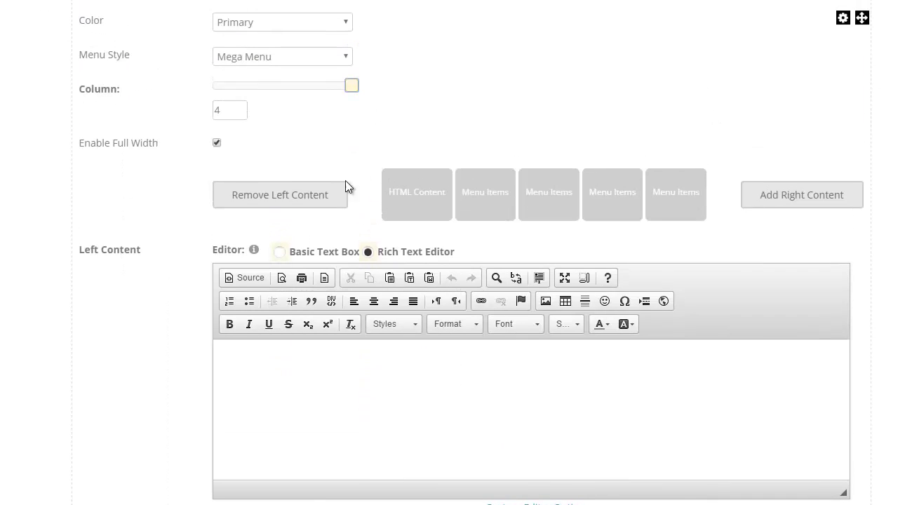
{"action": "left_click", "coordinate": [300, 208]}
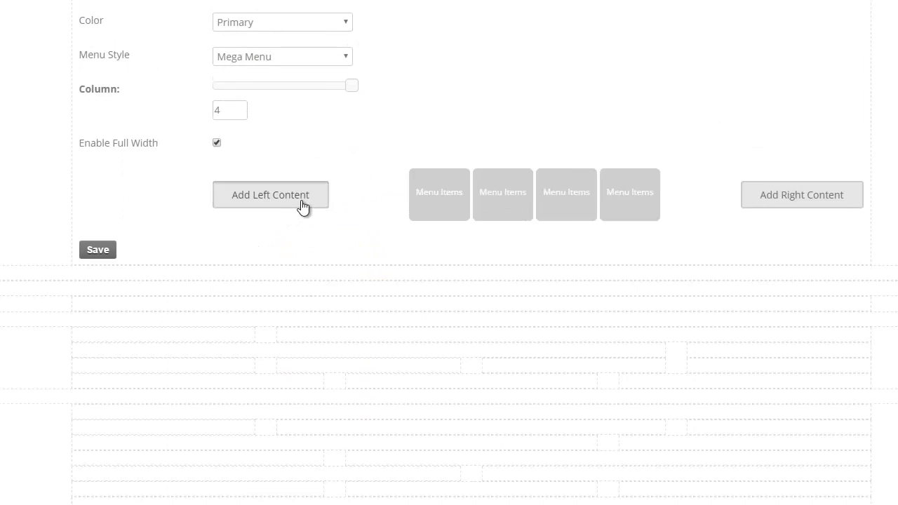
{"action": "scroll", "coordinate": [378, 190], "scroll_direction": "up", "scroll_amount": 2}
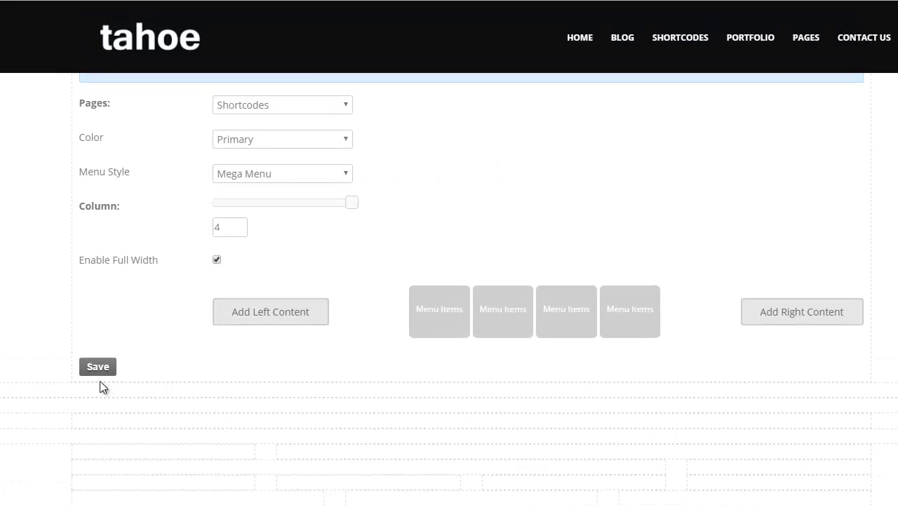
{"action": "key", "text": "F5"}
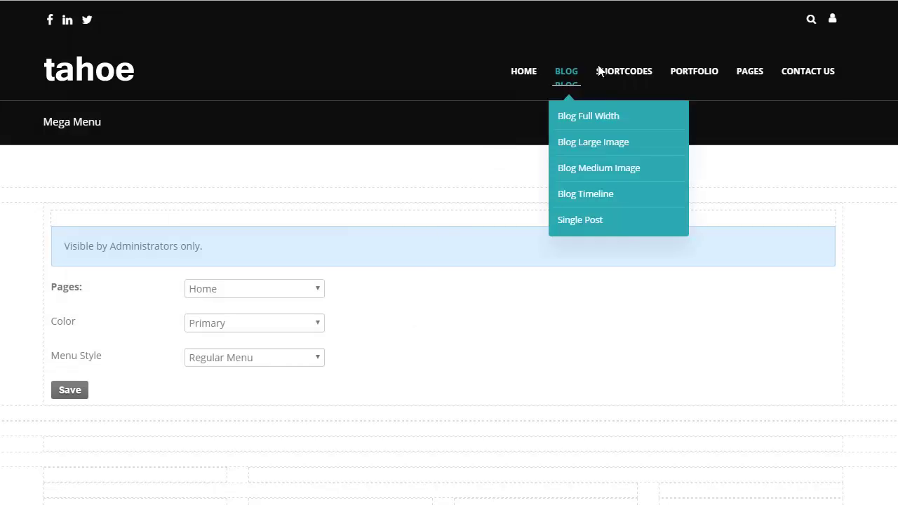
{"action": "mouse_move", "coordinate": [620, 65]}
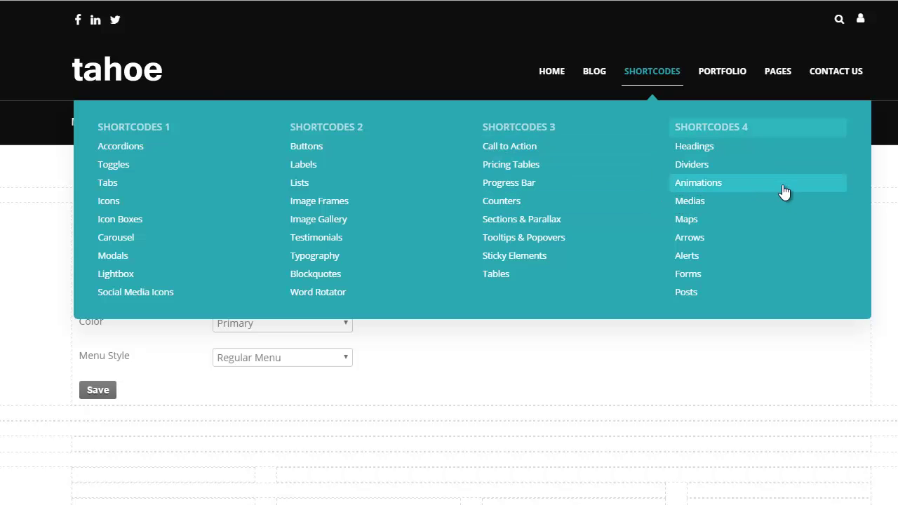
{"action": "mouse_move", "coordinate": [545, 97]}
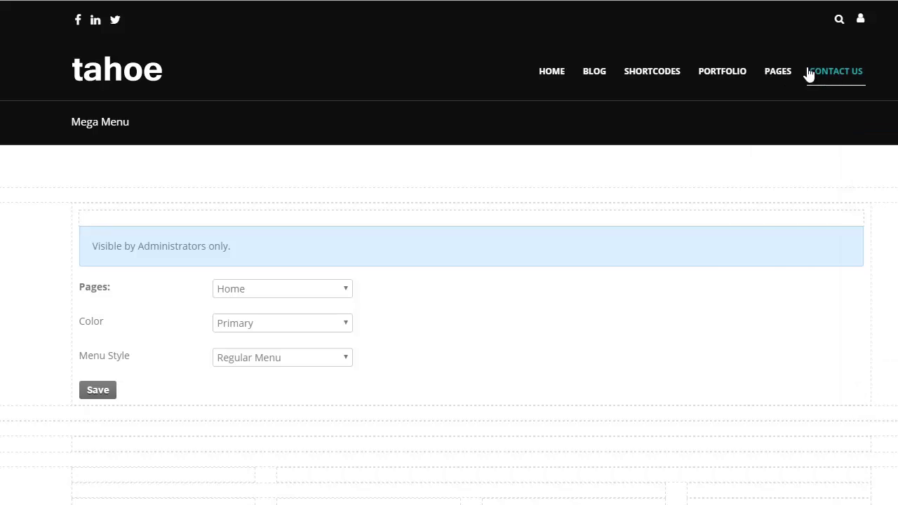
{"action": "mouse_move", "coordinate": [700, 78]}
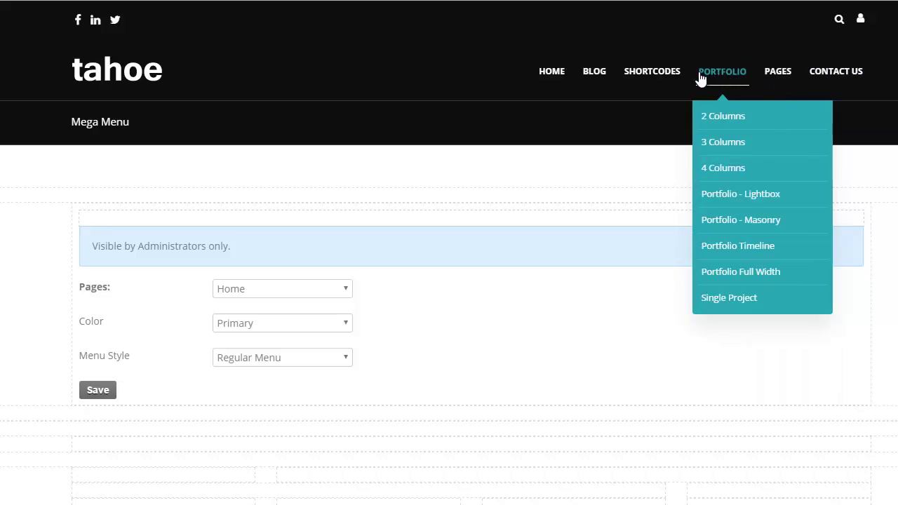
{"action": "mouse_move", "coordinate": [660, 87]}
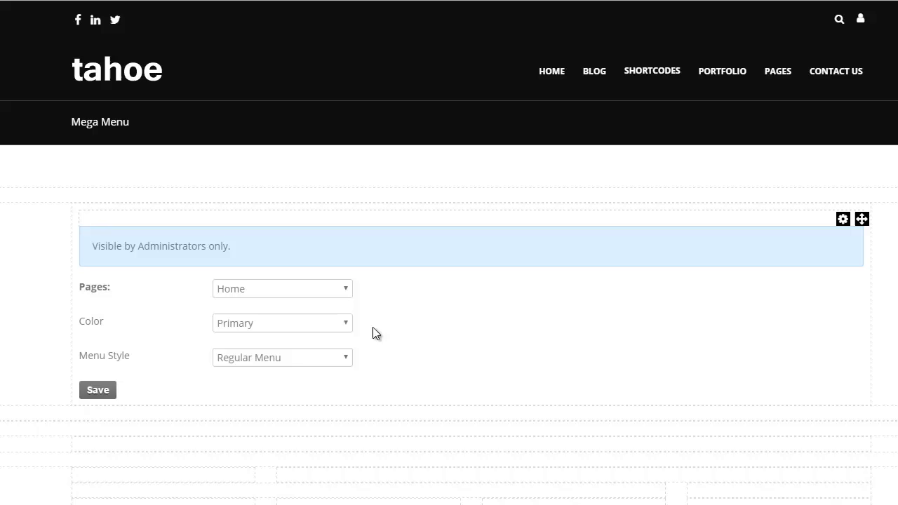
Step: Load the Shortcodes menu settings and change its Color from Default to Dark
{"action": "left_click", "coordinate": [301, 288]}
{"action": "left_click", "coordinate": [284, 334]}
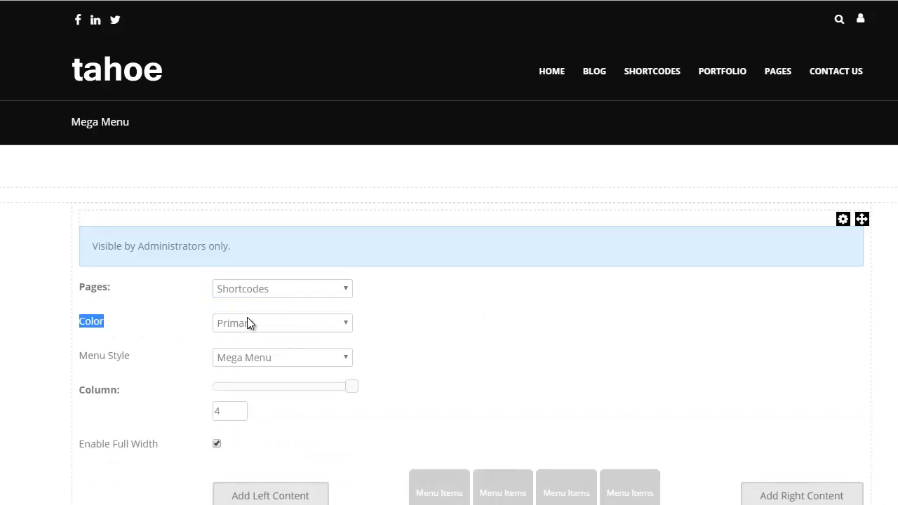
{"action": "left_click", "coordinate": [306, 320]}
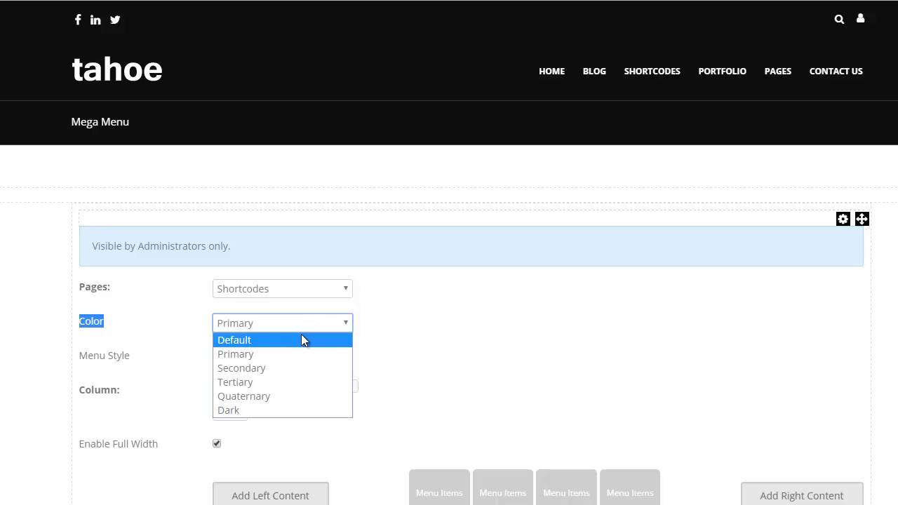
{"action": "left_click", "coordinate": [302, 336]}
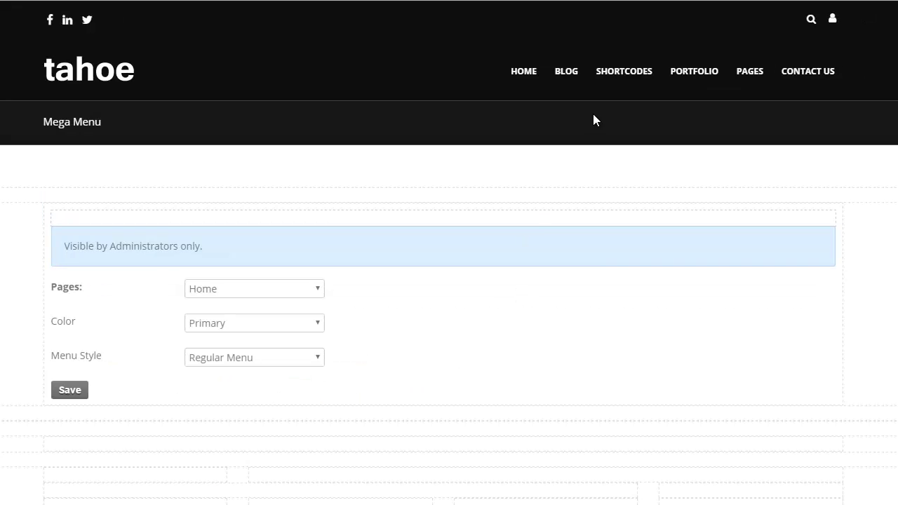
{"action": "mouse_move", "coordinate": [619, 83]}
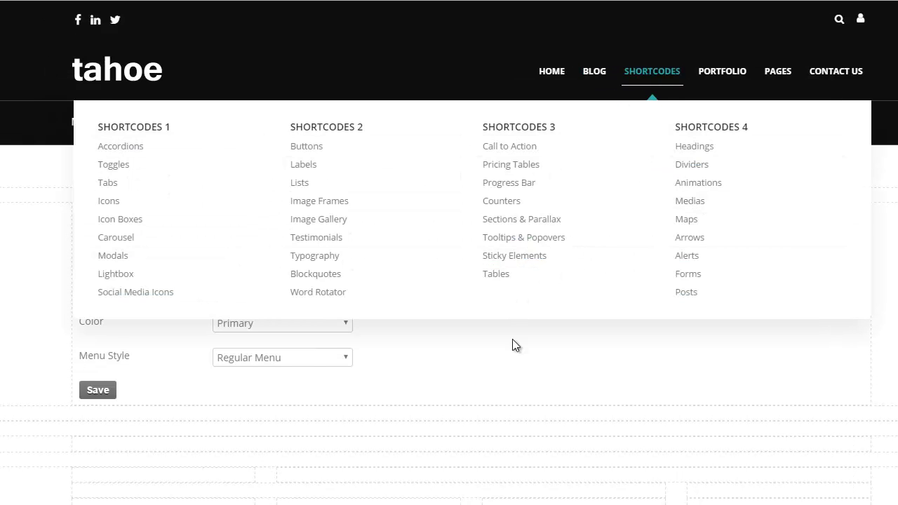
{"action": "left_click", "coordinate": [306, 294]}
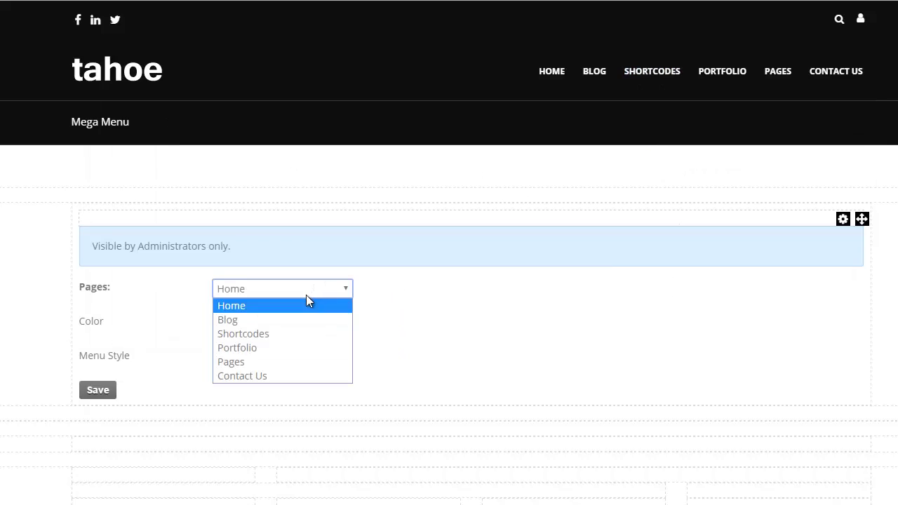
{"action": "left_click", "coordinate": [292, 339]}
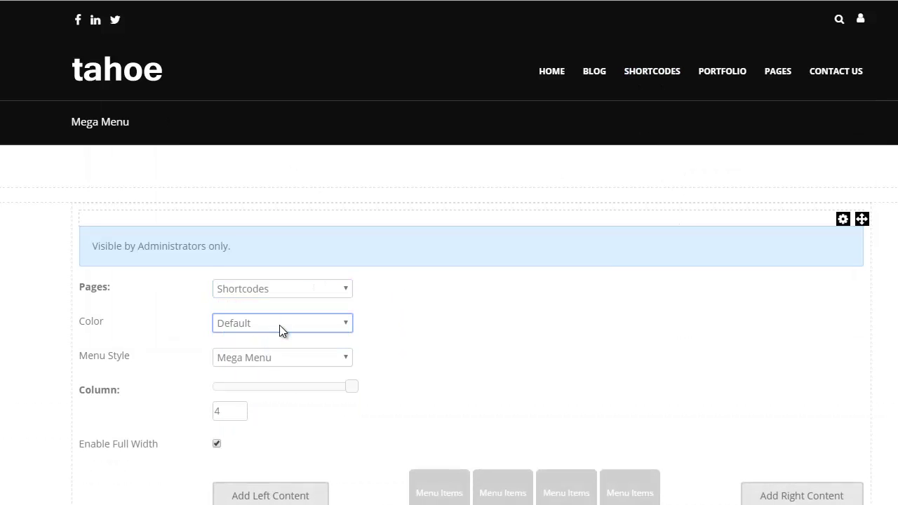
{"action": "left_click", "coordinate": [281, 323]}
{"action": "left_click", "coordinate": [262, 410]}
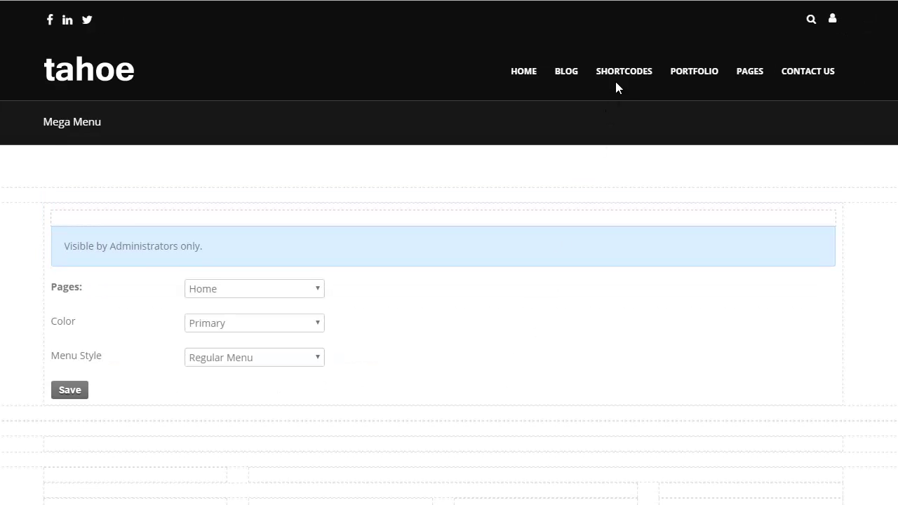
Step: Change the Shortcodes item's Color from Dark to Primary and compare the nav items
{"action": "mouse_move", "coordinate": [624, 82]}
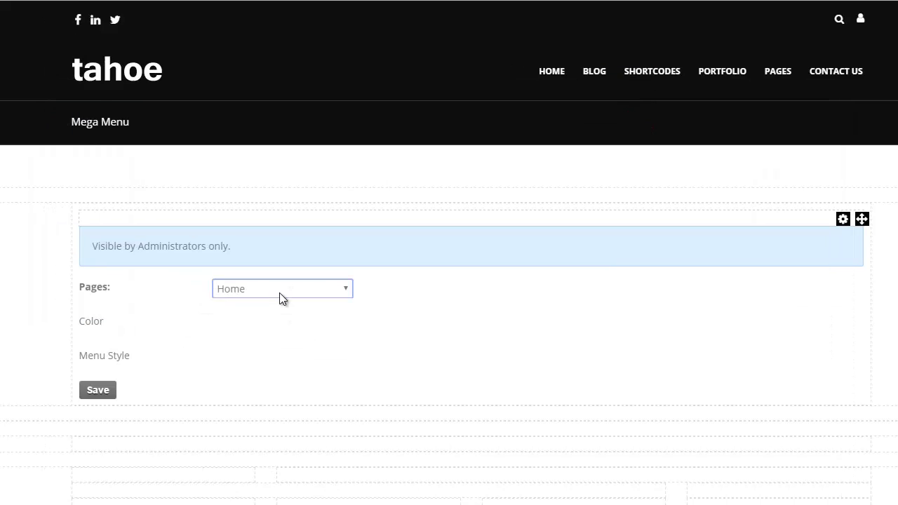
{"action": "left_click", "coordinate": [252, 289]}
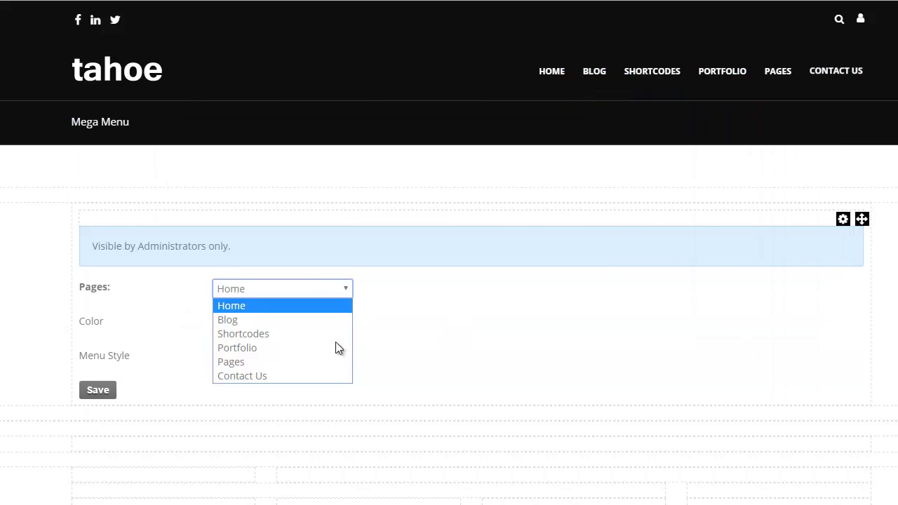
{"action": "left_click", "coordinate": [277, 334]}
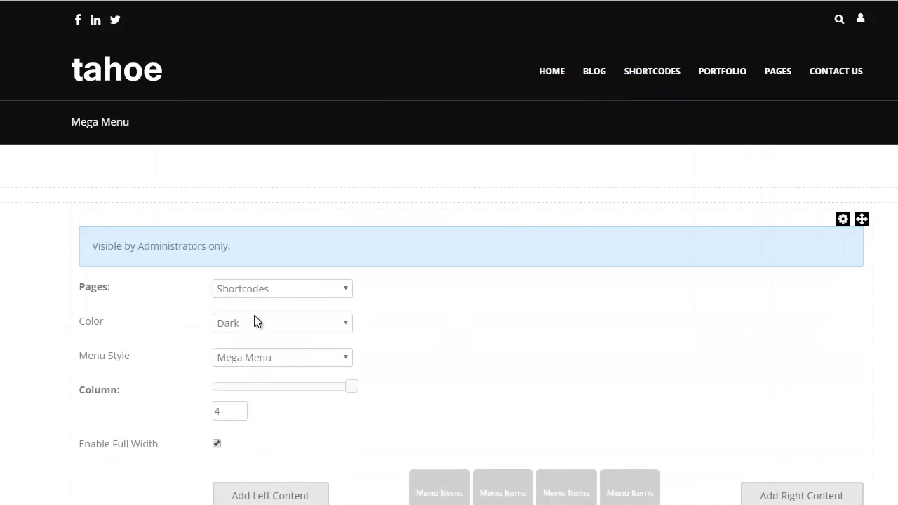
{"action": "left_click", "coordinate": [254, 317]}
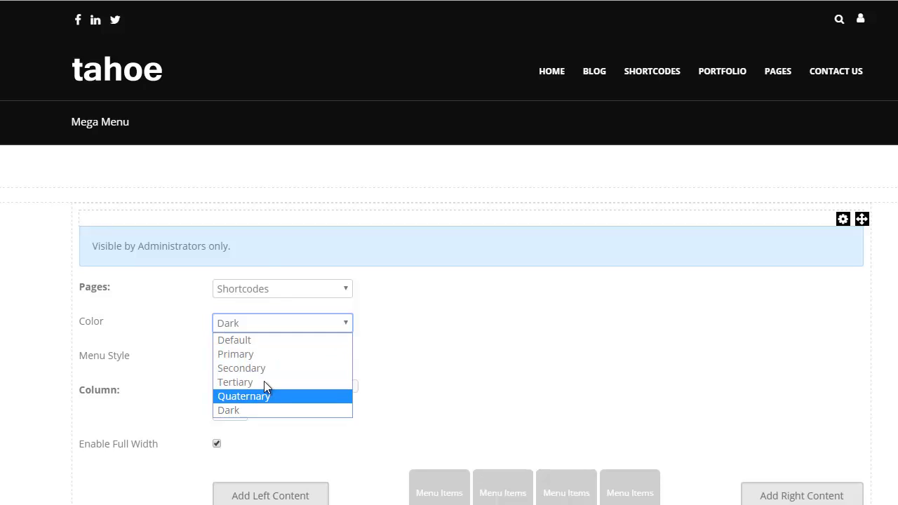
{"action": "left_click", "coordinate": [266, 352]}
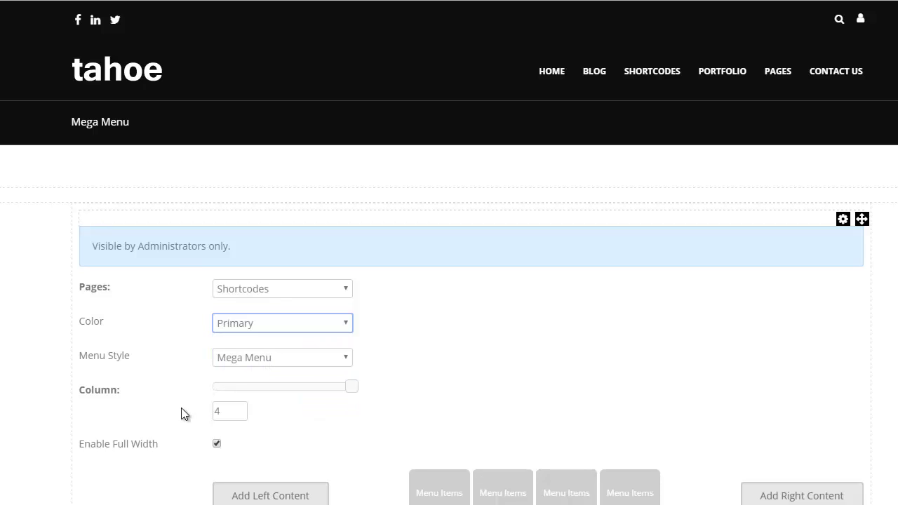
{"action": "left_click", "coordinate": [431, 439]}
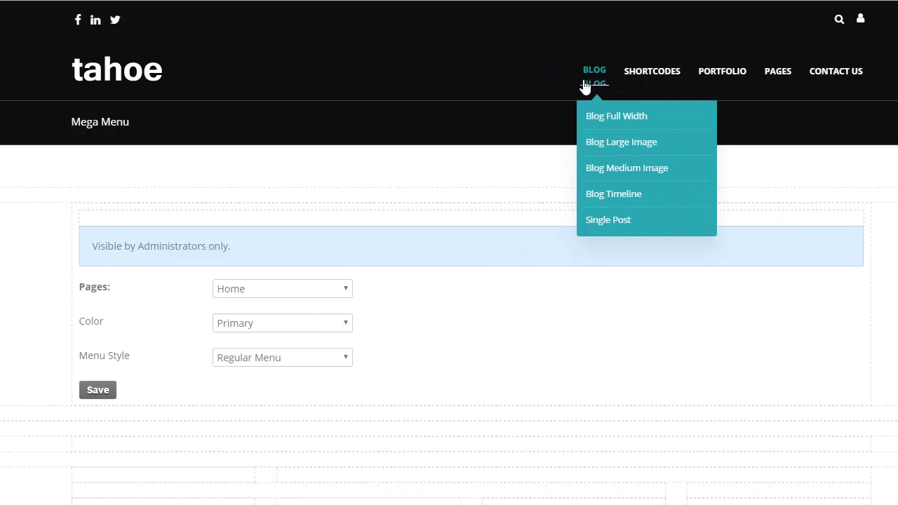
{"action": "mouse_move", "coordinate": [651, 74]}
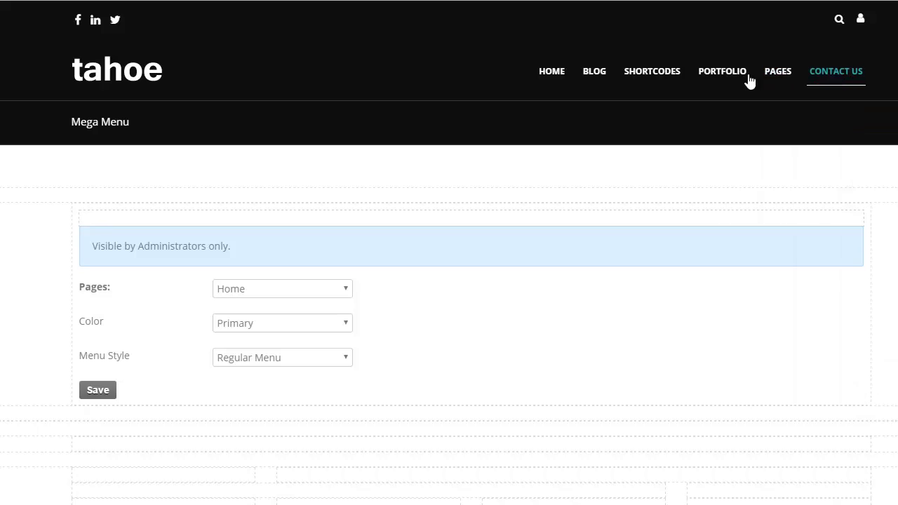
{"action": "mouse_move", "coordinate": [555, 84]}
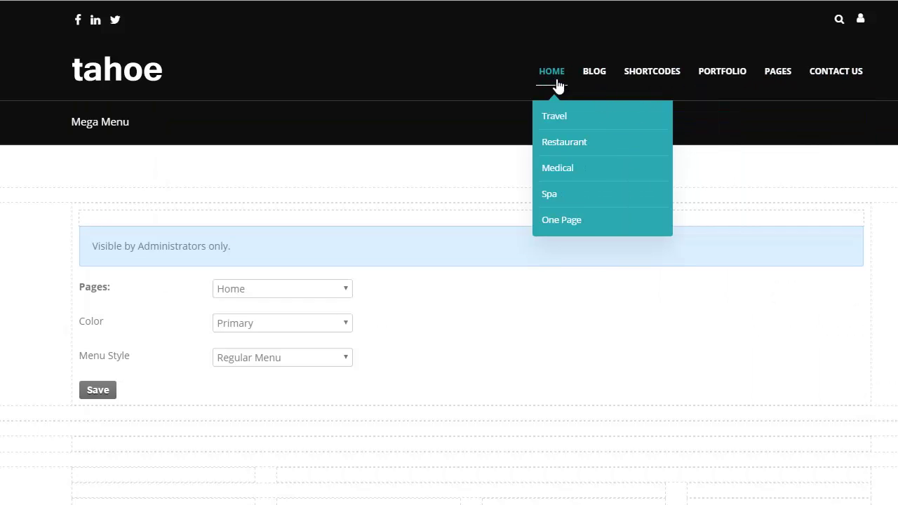
{"action": "mouse_move", "coordinate": [250, 334]}
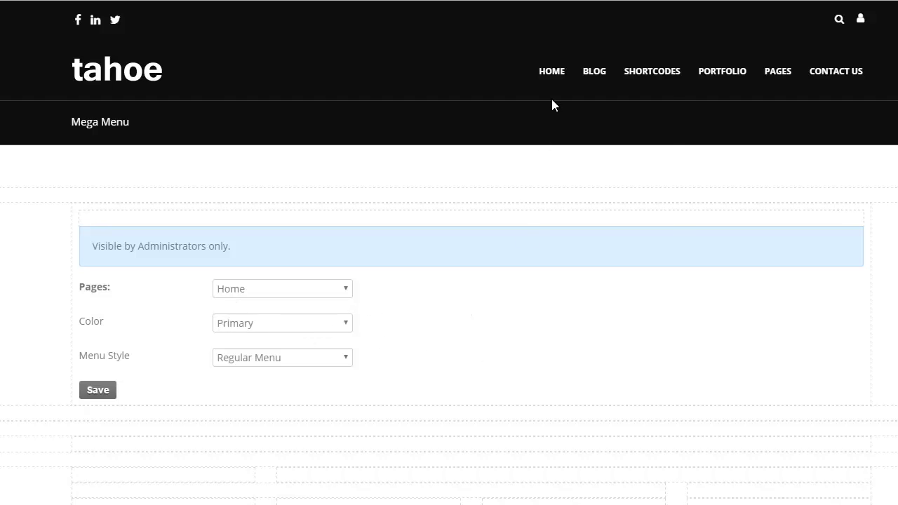
Step: Set the Home menu item's Color to Dark and save it
{"action": "mouse_move", "coordinate": [576, 102]}
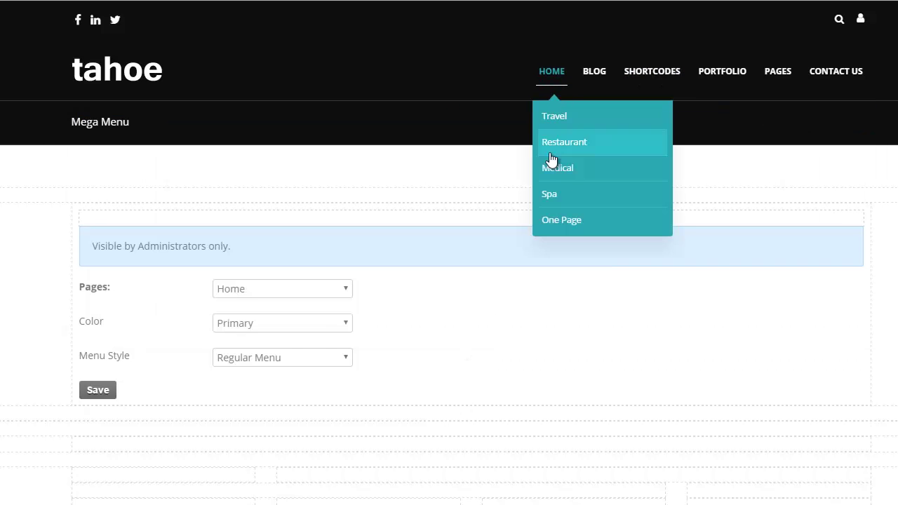
{"action": "left_click", "coordinate": [266, 327]}
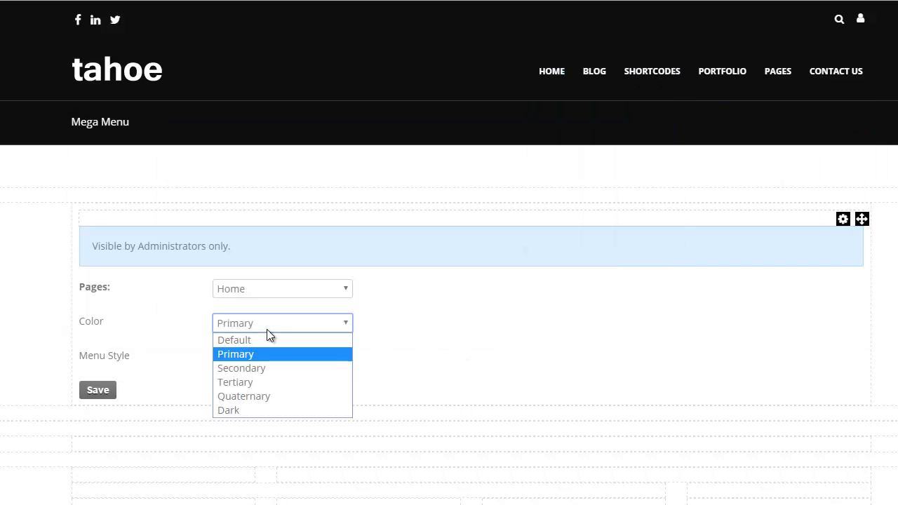
{"action": "left_click", "coordinate": [257, 413]}
{"action": "left_click", "coordinate": [104, 392]}
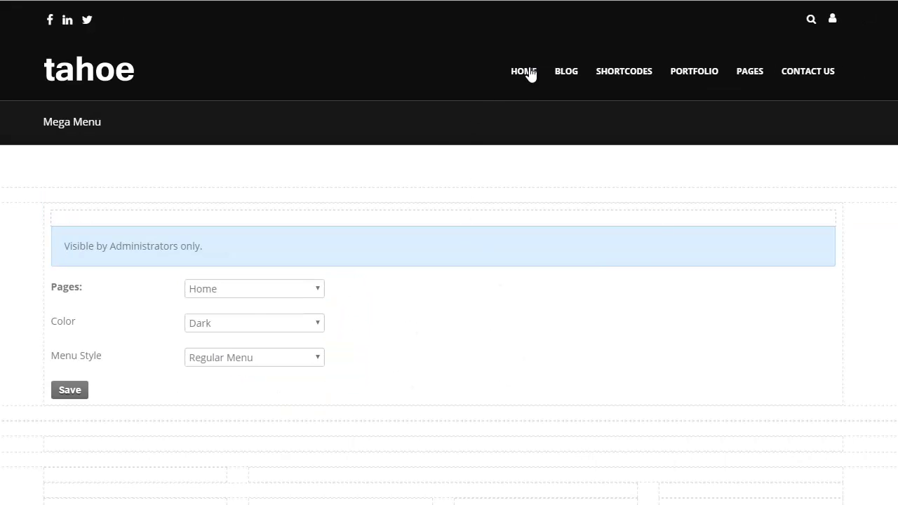
{"action": "mouse_move", "coordinate": [526, 74]}
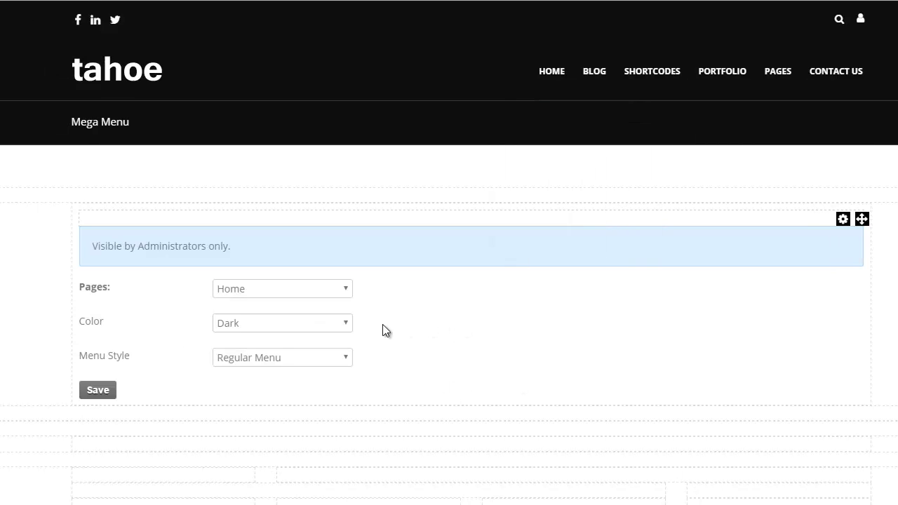
Step: Add a right content column to the Shortcodes mega menu containing 'Test Content'
{"action": "left_click", "coordinate": [235, 295]}
{"action": "left_click", "coordinate": [234, 329]}
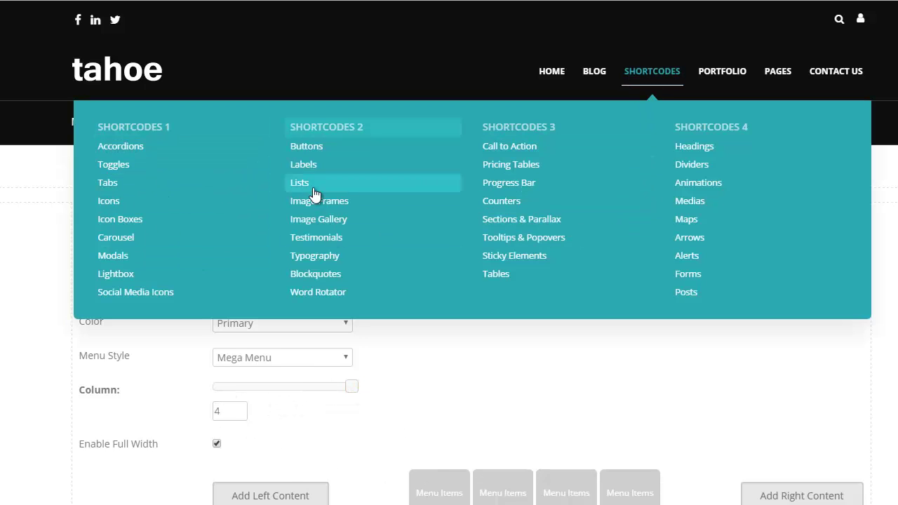
{"action": "scroll", "coordinate": [601, 204], "scroll_direction": "down", "scroll_amount": 1}
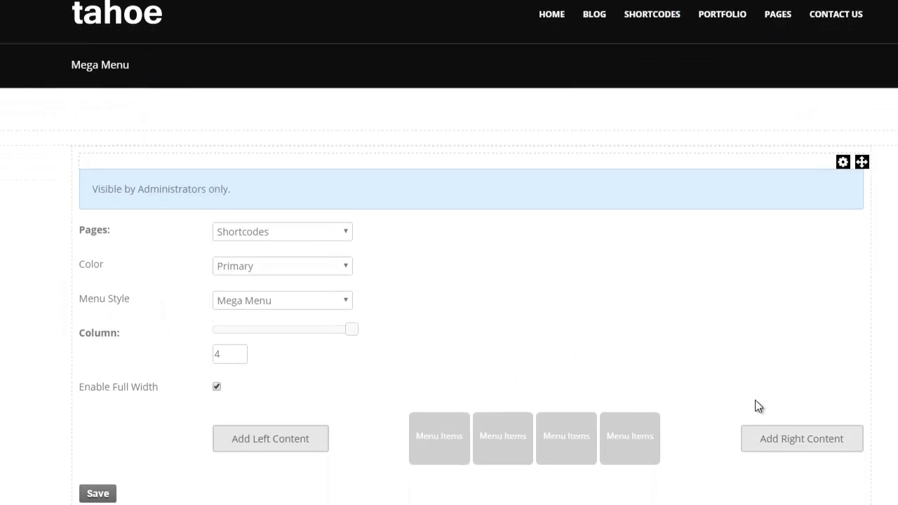
{"action": "left_click", "coordinate": [781, 445]}
{"action": "scroll", "coordinate": [852, 395], "scroll_direction": "down", "scroll_amount": 5}
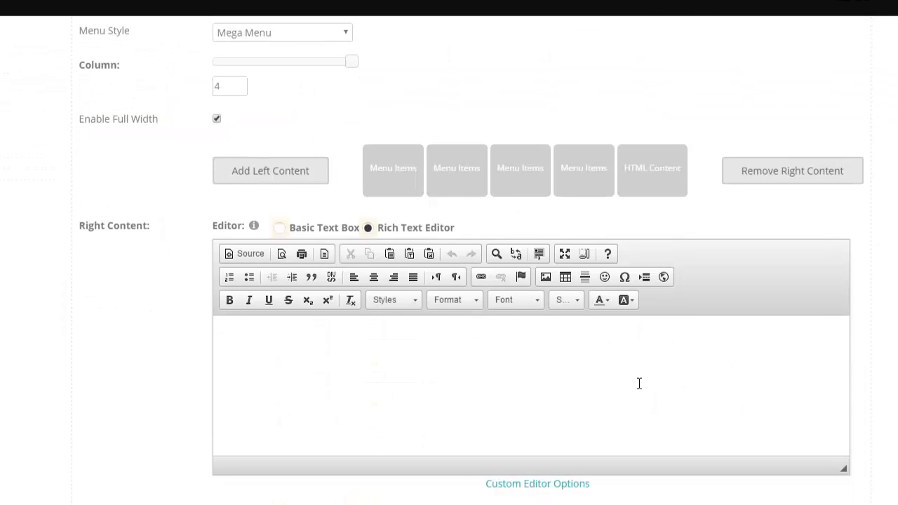
{"action": "left_click", "coordinate": [636, 385]}
{"action": "type", "text": "Test"}
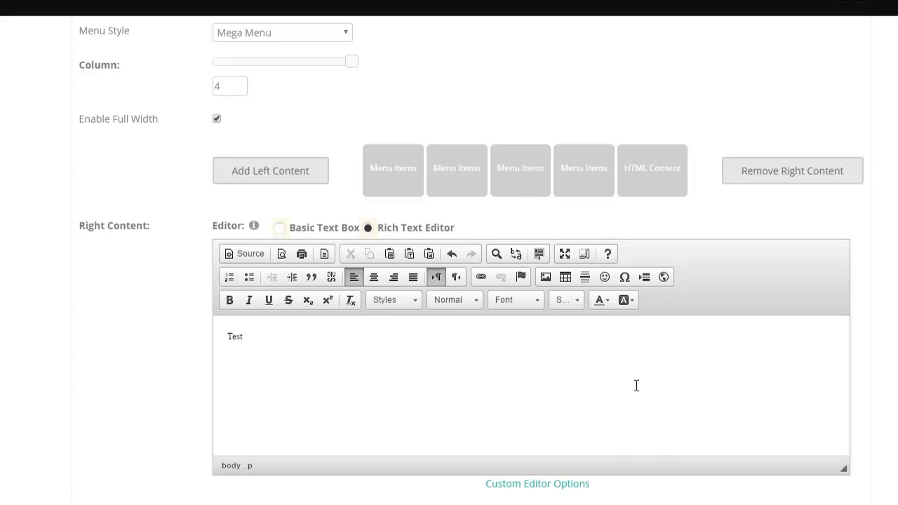
{"action": "type", "text": " Content"}
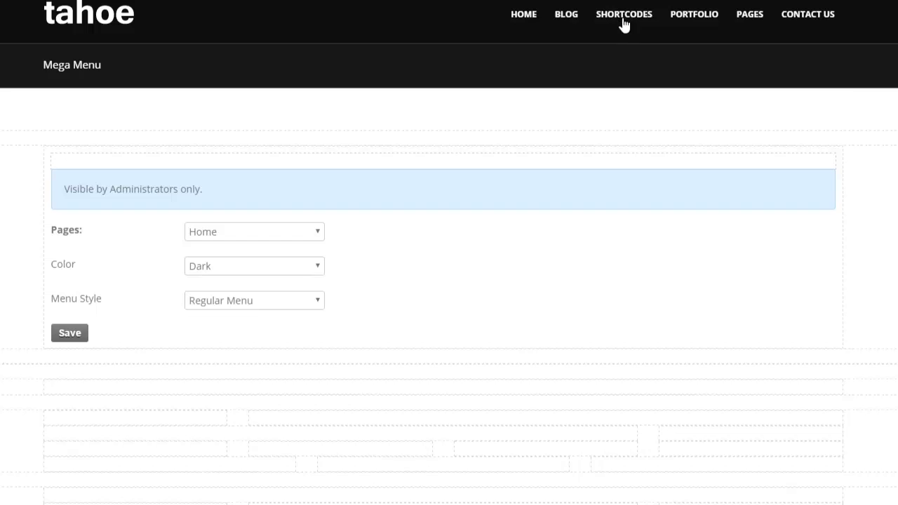
Step: Load Shortcodes' menu settings and remove its right content column
{"action": "mouse_move", "coordinate": [623, 24]}
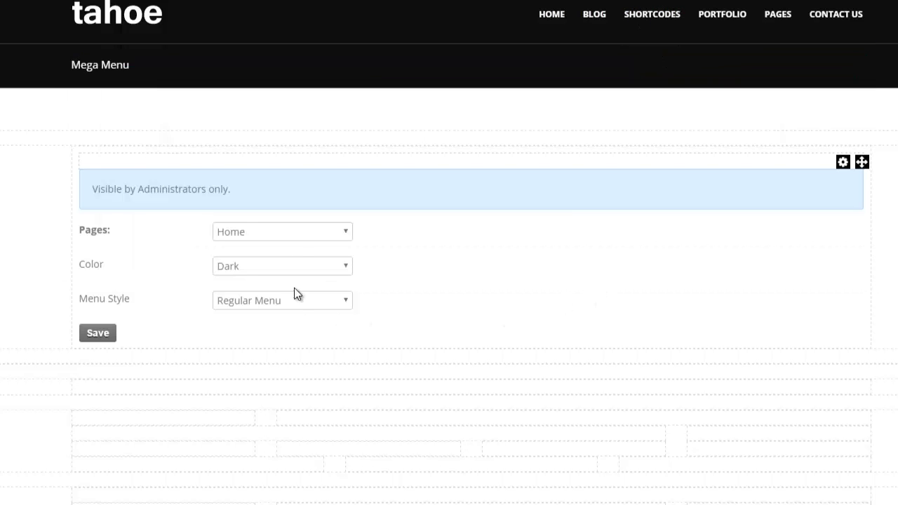
{"action": "left_click", "coordinate": [281, 236]}
{"action": "left_click", "coordinate": [271, 277]}
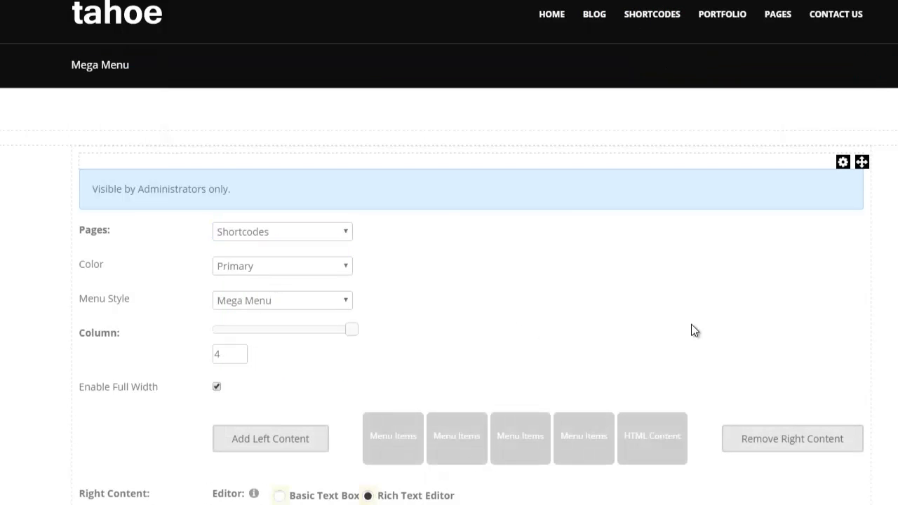
{"action": "scroll", "coordinate": [689, 322], "scroll_direction": "down", "scroll_amount": 3}
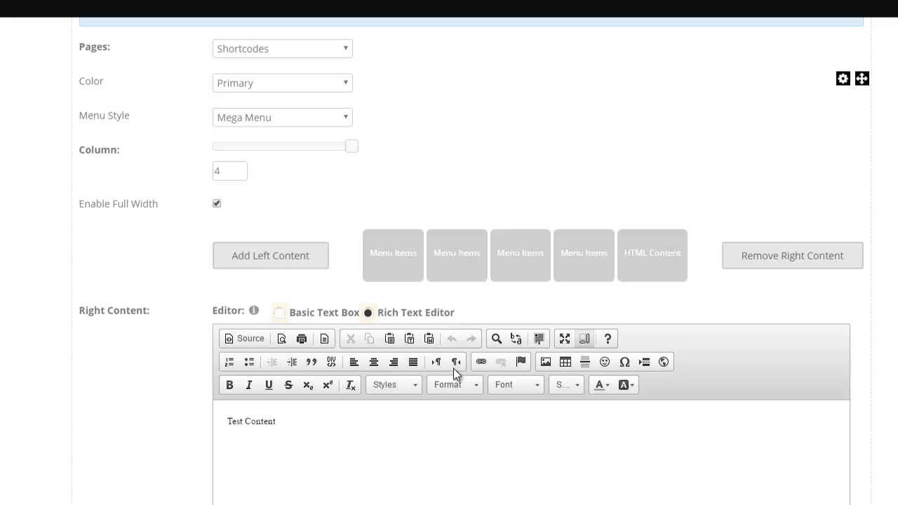
{"action": "left_click", "coordinate": [825, 258]}
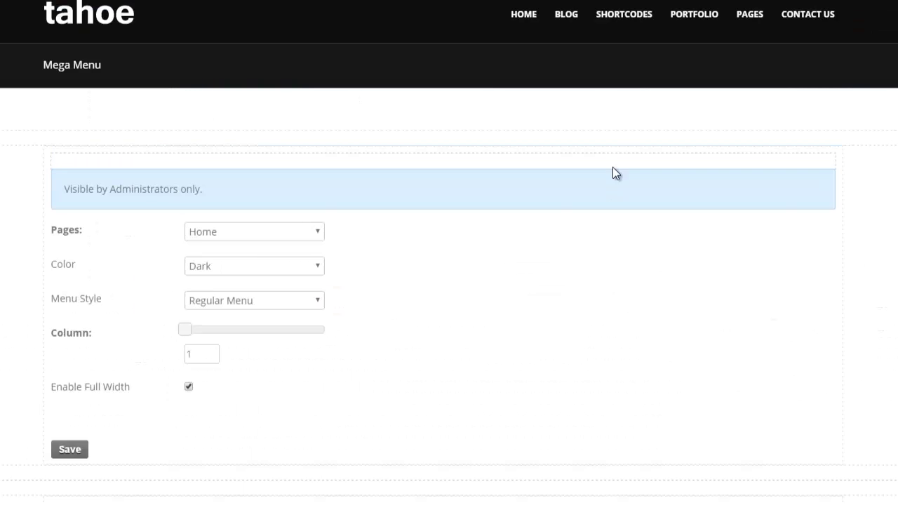
{"action": "mouse_move", "coordinate": [631, 15]}
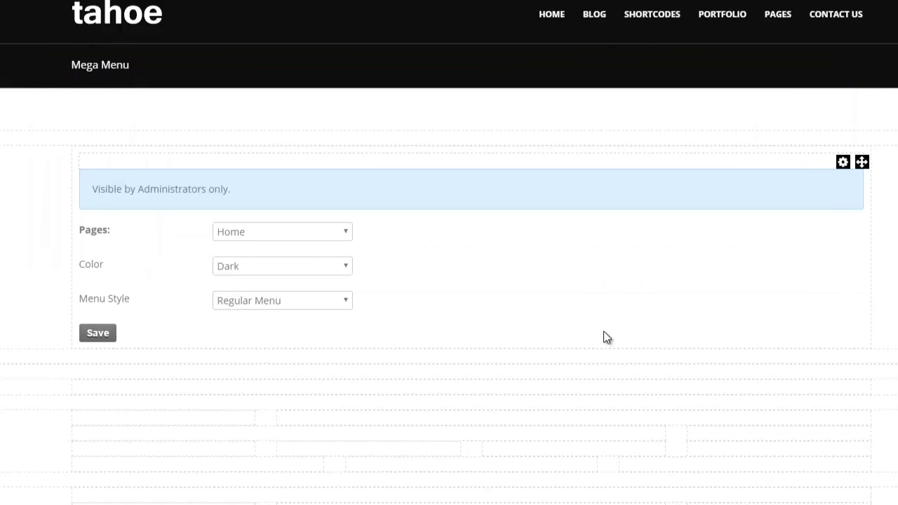
Step: Set the Shortcodes Menu Style to Custom Menu and place the cursor in its Content editor
{"action": "left_click", "coordinate": [315, 239]}
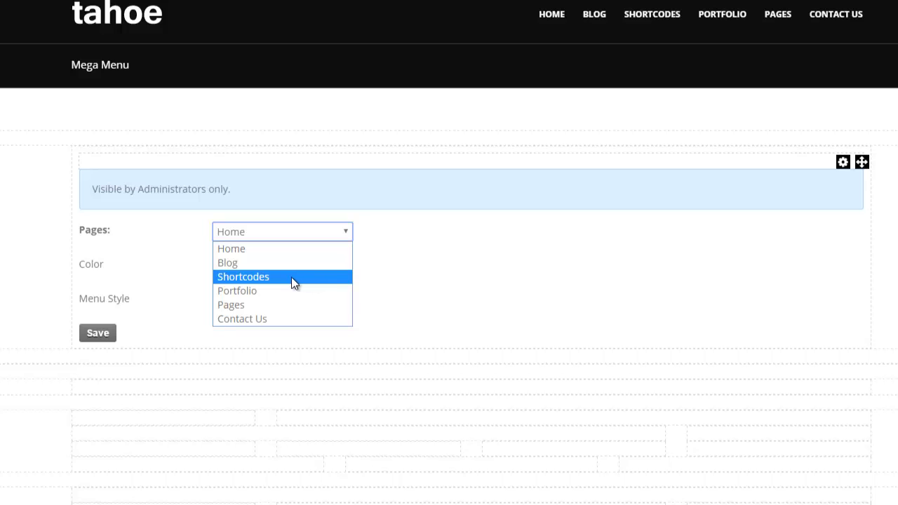
{"action": "left_click", "coordinate": [291, 277]}
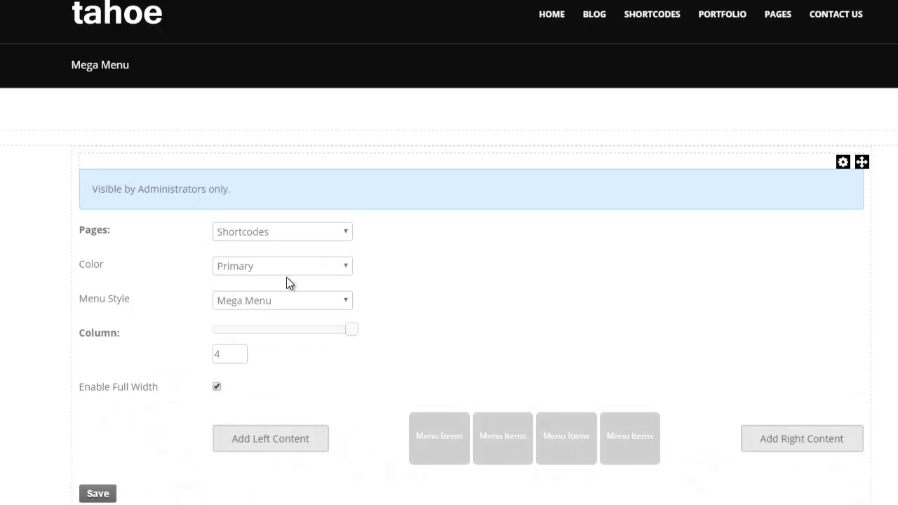
{"action": "left_click", "coordinate": [279, 302]}
{"action": "left_click", "coordinate": [279, 331]}
{"action": "left_click", "coordinate": [274, 303]}
{"action": "left_click", "coordinate": [277, 344]}
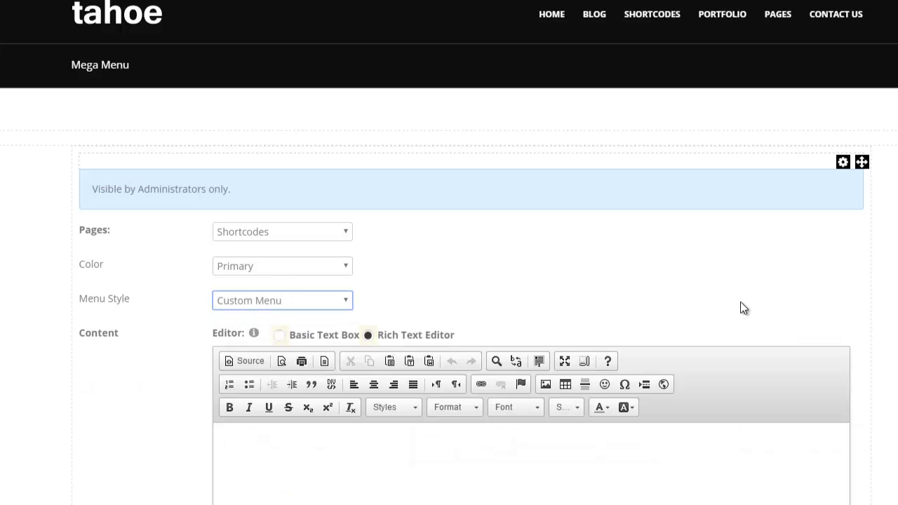
{"action": "scroll", "coordinate": [816, 302], "scroll_direction": "down", "scroll_amount": 4}
{"action": "scroll", "coordinate": [816, 303], "scroll_direction": "up", "scroll_amount": 4}
{"action": "scroll", "coordinate": [449, 280], "scroll_direction": "down", "scroll_amount": 3}
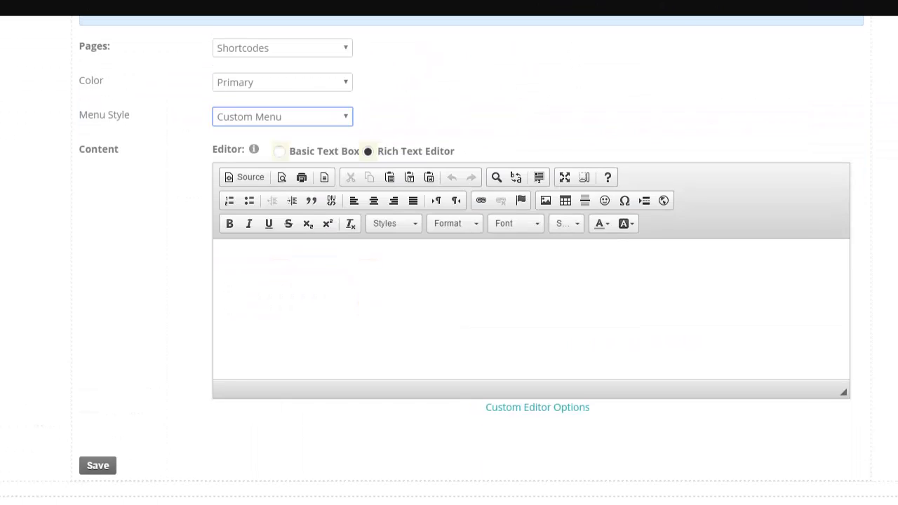
{"action": "left_click", "coordinate": [425, 319]}
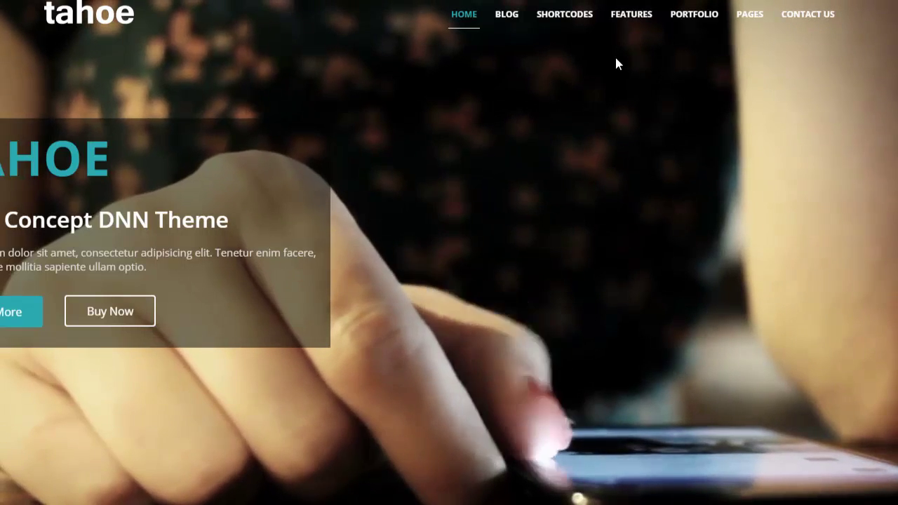
{"action": "mouse_move", "coordinate": [631, 18]}
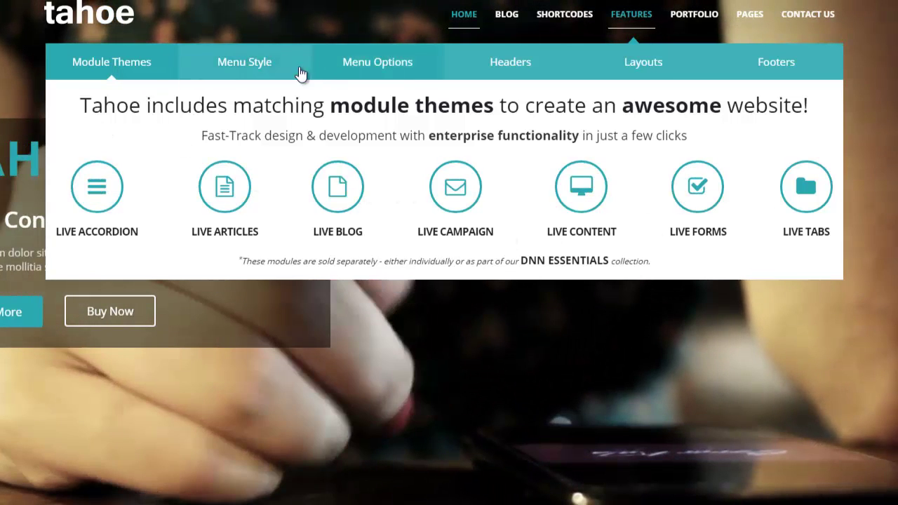
{"action": "left_click", "coordinate": [231, 74]}
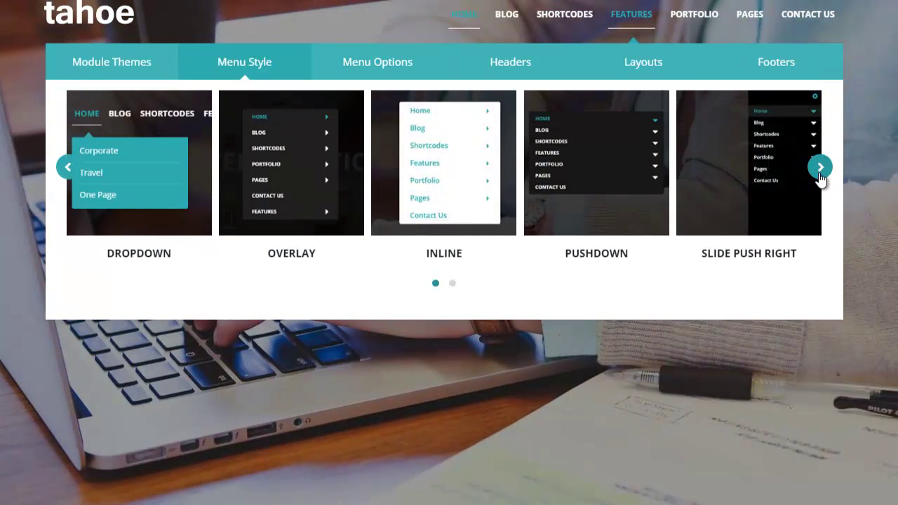
{"action": "left_click", "coordinate": [821, 172]}
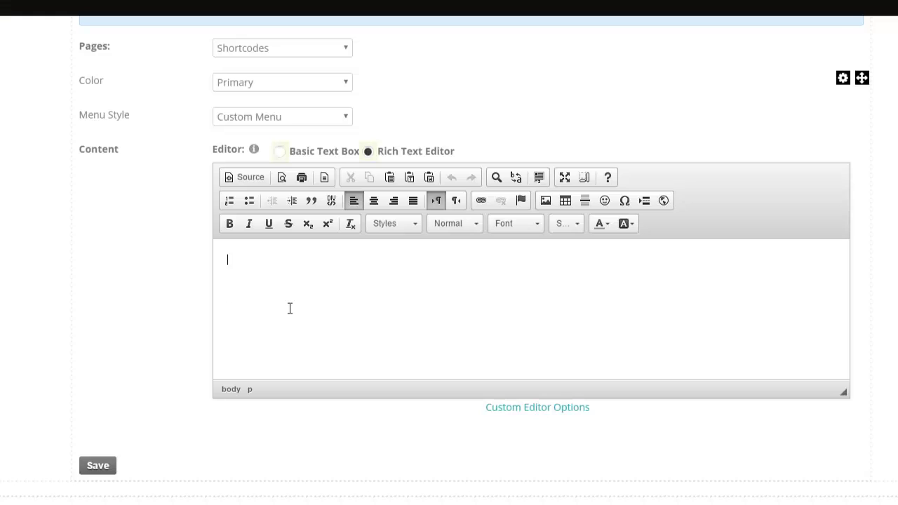
Step: Enter and save 'This is a custom menu' as the Shortcodes menu content, then check the dropdown
{"action": "left_click", "coordinate": [290, 309]}
{"action": "scroll", "coordinate": [439, 327], "scroll_direction": "up", "scroll_amount": 3}
{"action": "scroll", "coordinate": [439, 327], "scroll_direction": "down", "scroll_amount": 3}
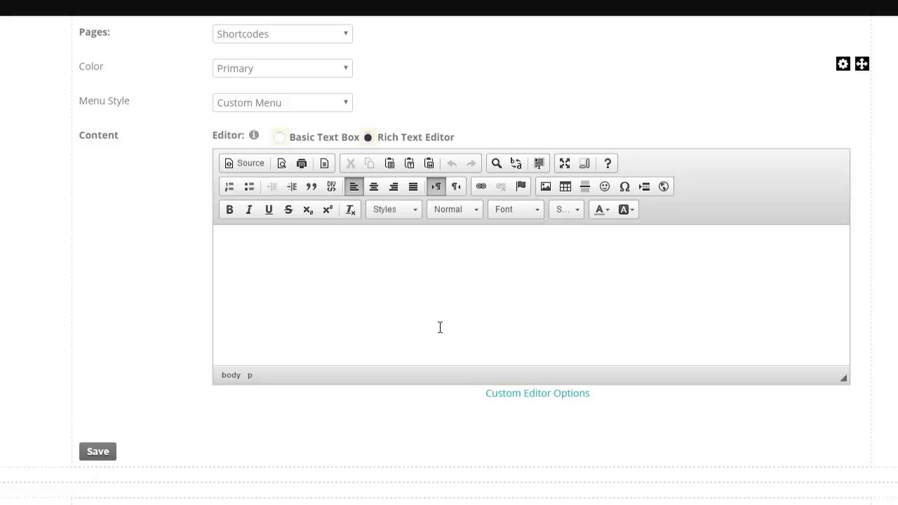
{"action": "type", "text": "This is a custom menu"}
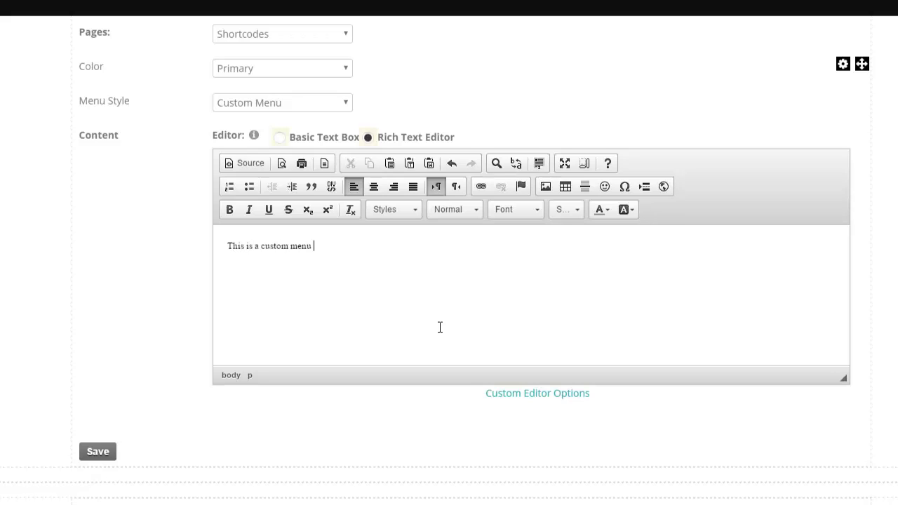
{"action": "left_click", "coordinate": [90, 452]}
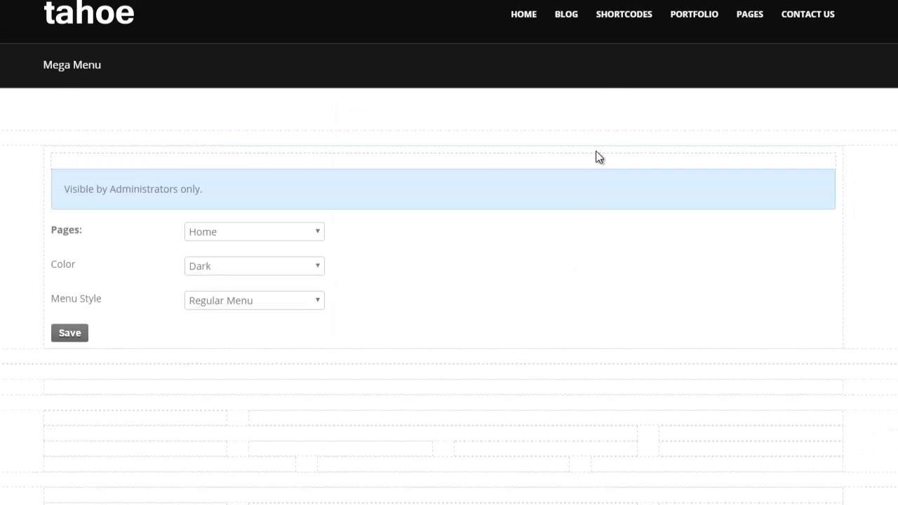
{"action": "mouse_move", "coordinate": [620, 21]}
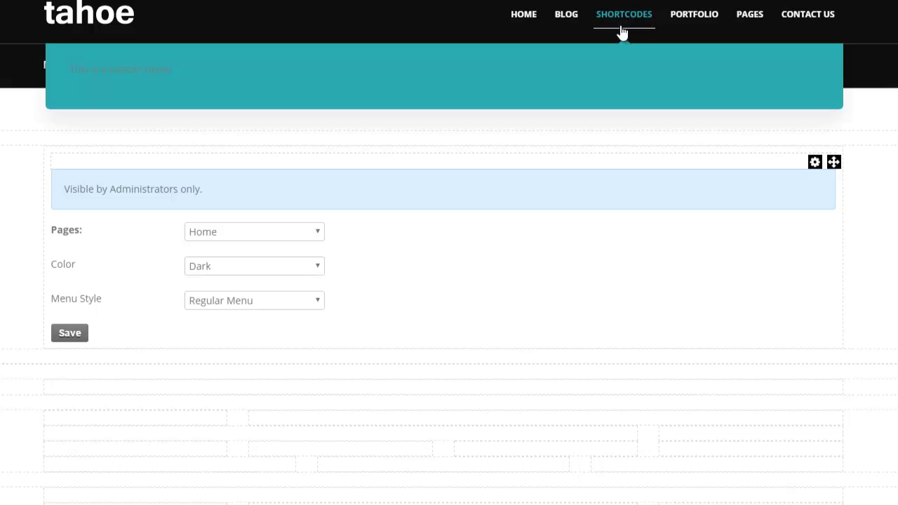
{"action": "left_click_drag", "start_coordinate": [235, 79], "coordinate": [98, 88]}
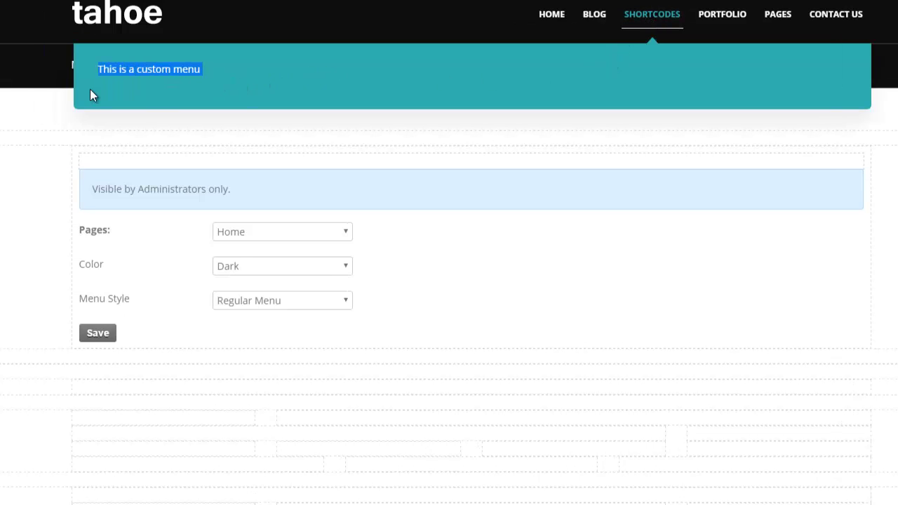